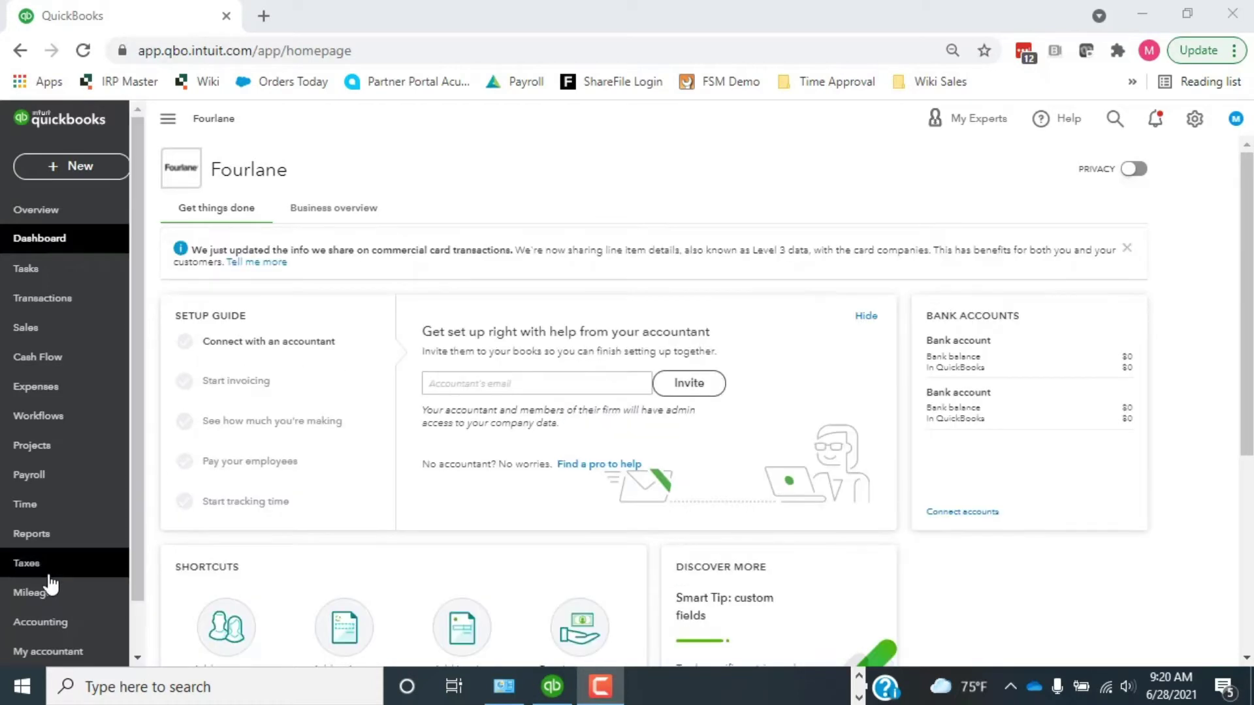
Open the Profit and Loss report and view the available options for displaying its columns
{"action": "left_click", "coordinate": [59, 537]}
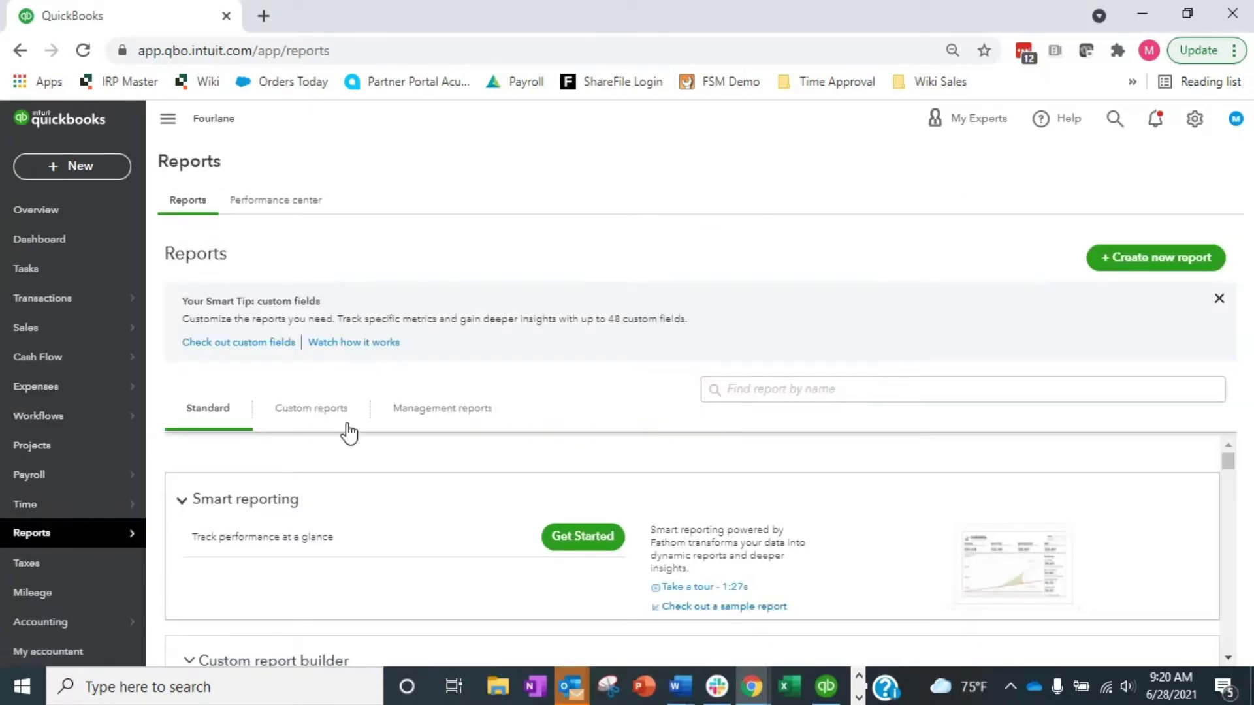
{"action": "scroll", "coordinate": [340, 470], "scroll_direction": "down", "scroll_amount": 5}
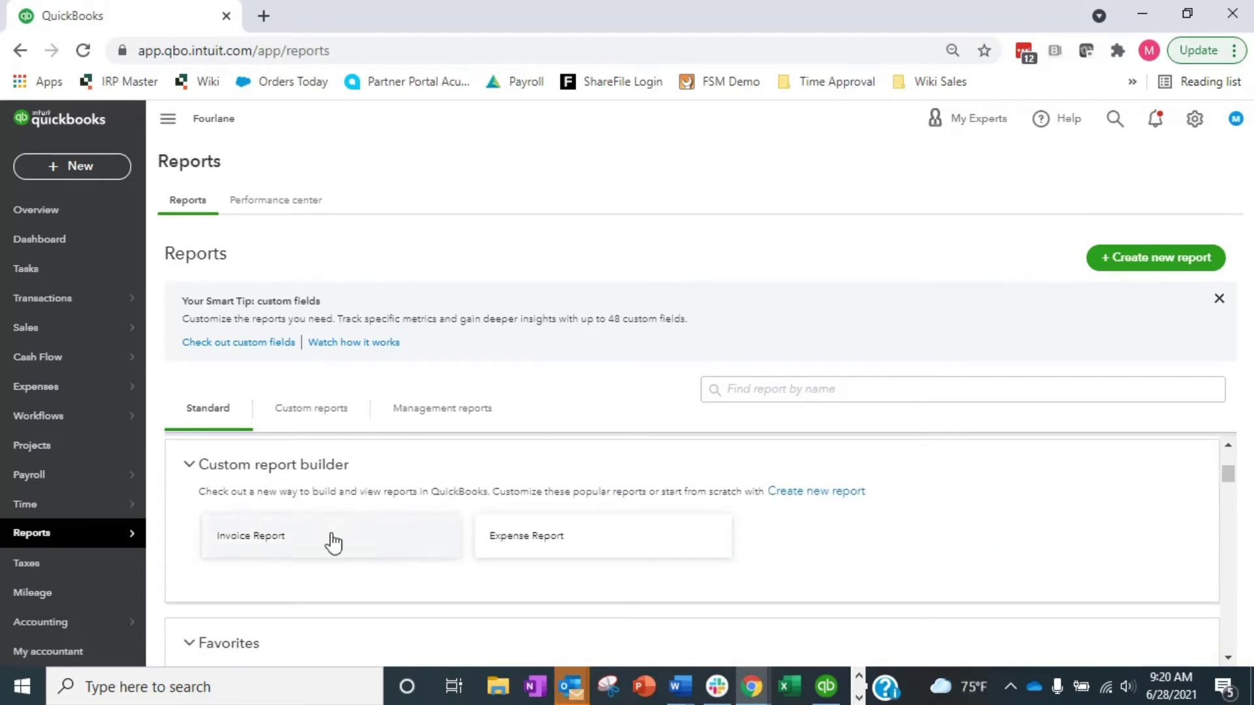
{"action": "left_click", "coordinate": [279, 543]}
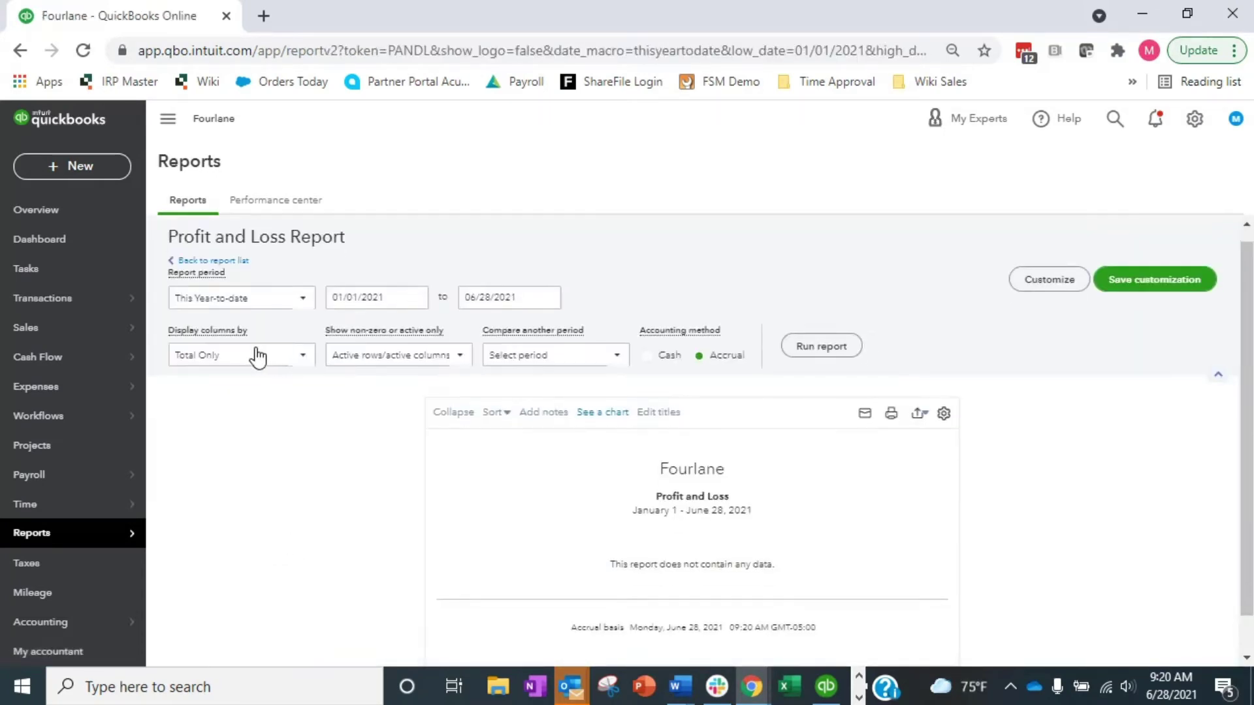
{"action": "left_click", "coordinate": [254, 356]}
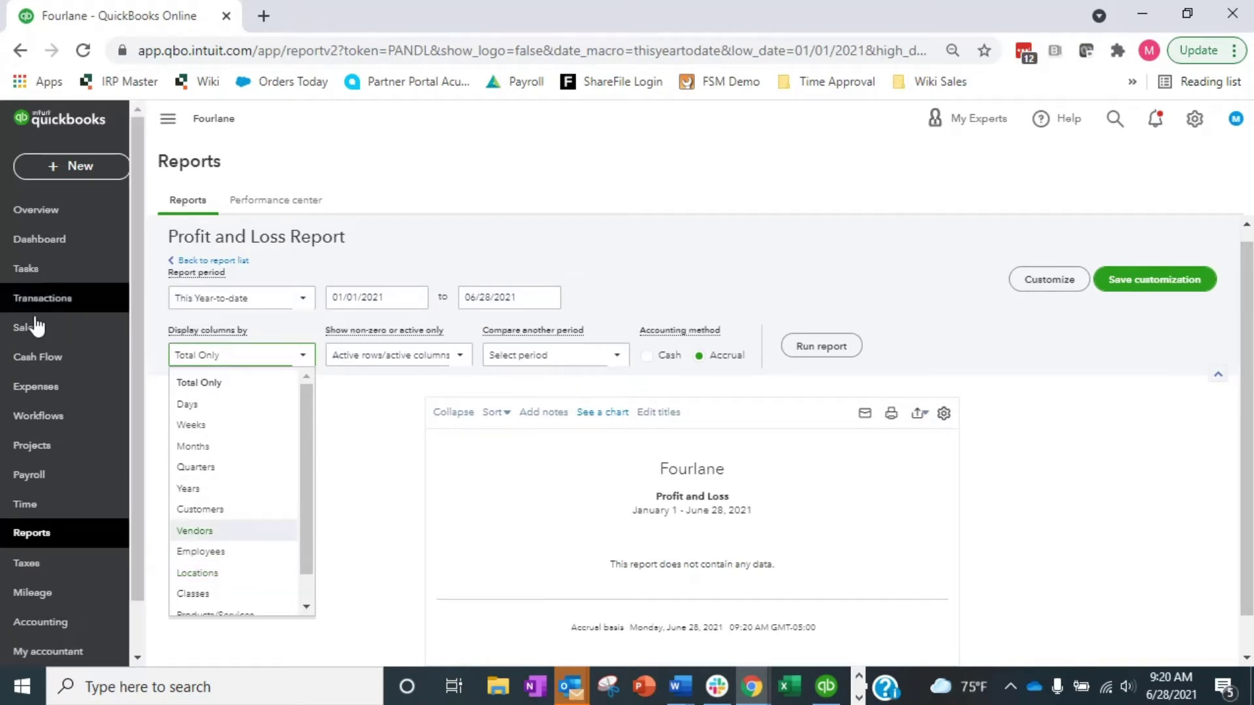
Open a blank invoice from the sales invoices to examine its Location field, and close it without saving
{"action": "mouse_move", "coordinate": [29, 333]}
{"action": "left_click", "coordinate": [154, 386]}
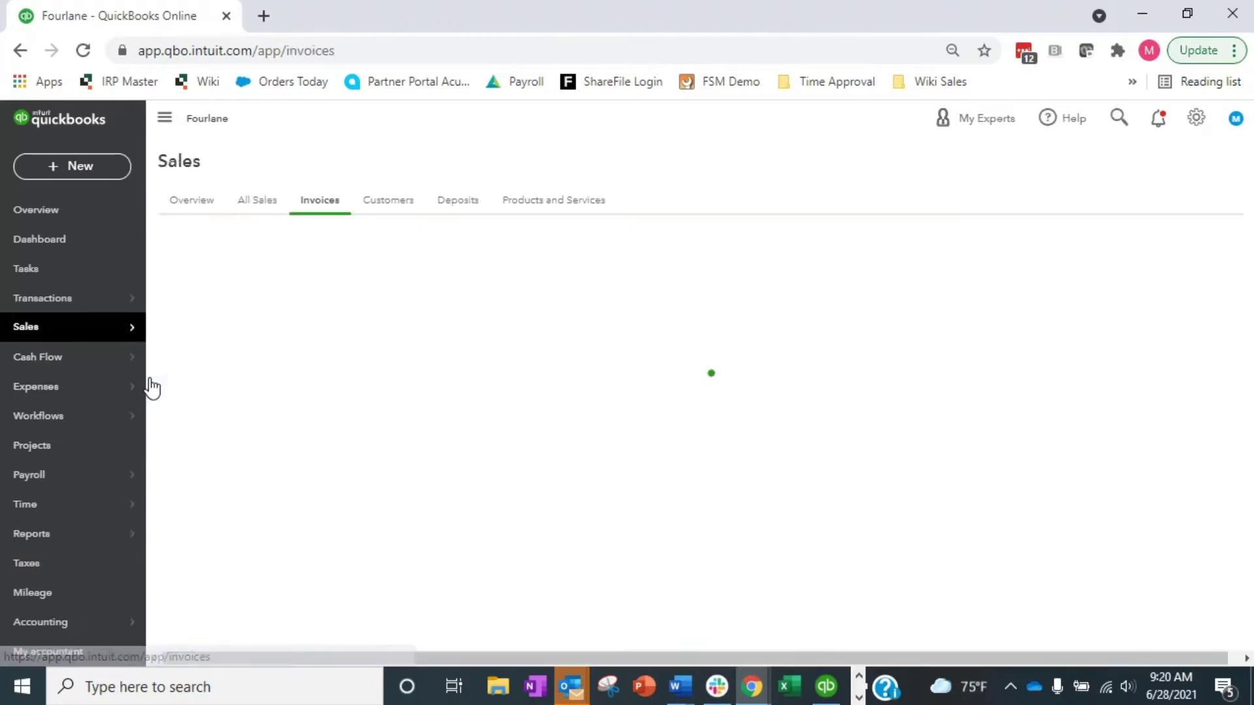
{"action": "left_click", "coordinate": [1135, 396]}
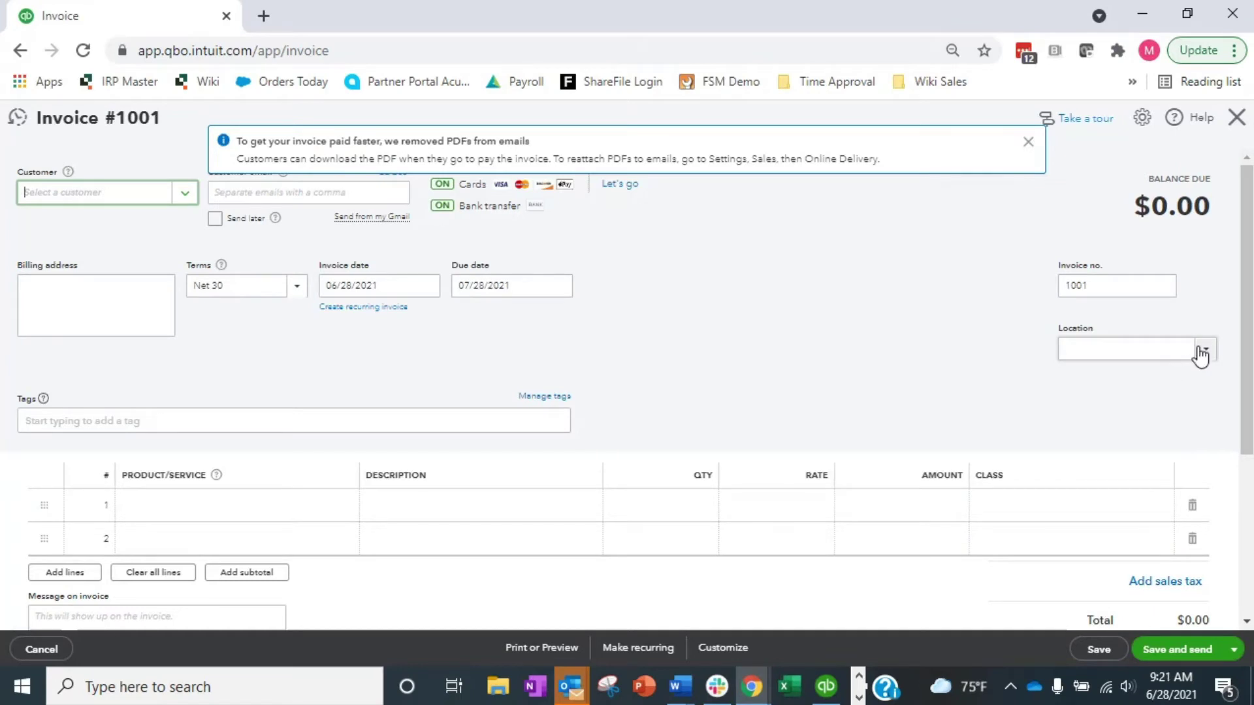
{"action": "left_click", "coordinate": [1238, 118]}
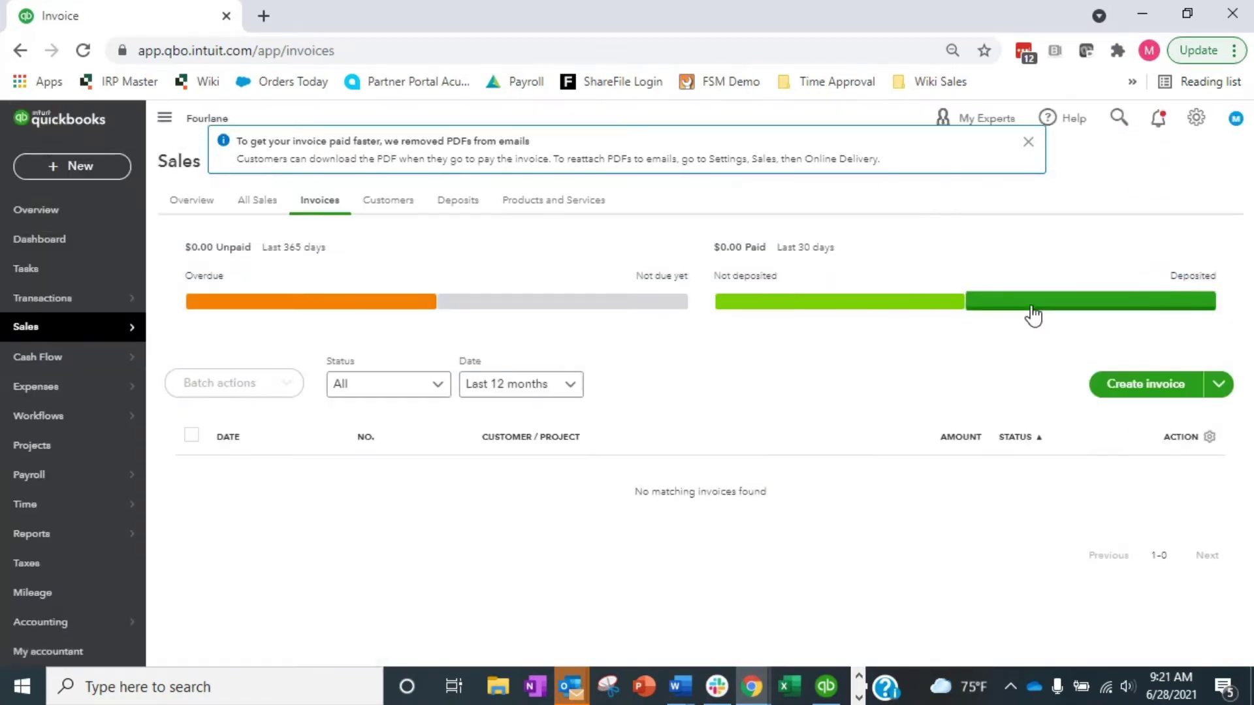
Open the Locations list from the company's lists and start a new location
{"action": "left_click", "coordinate": [1195, 121]}
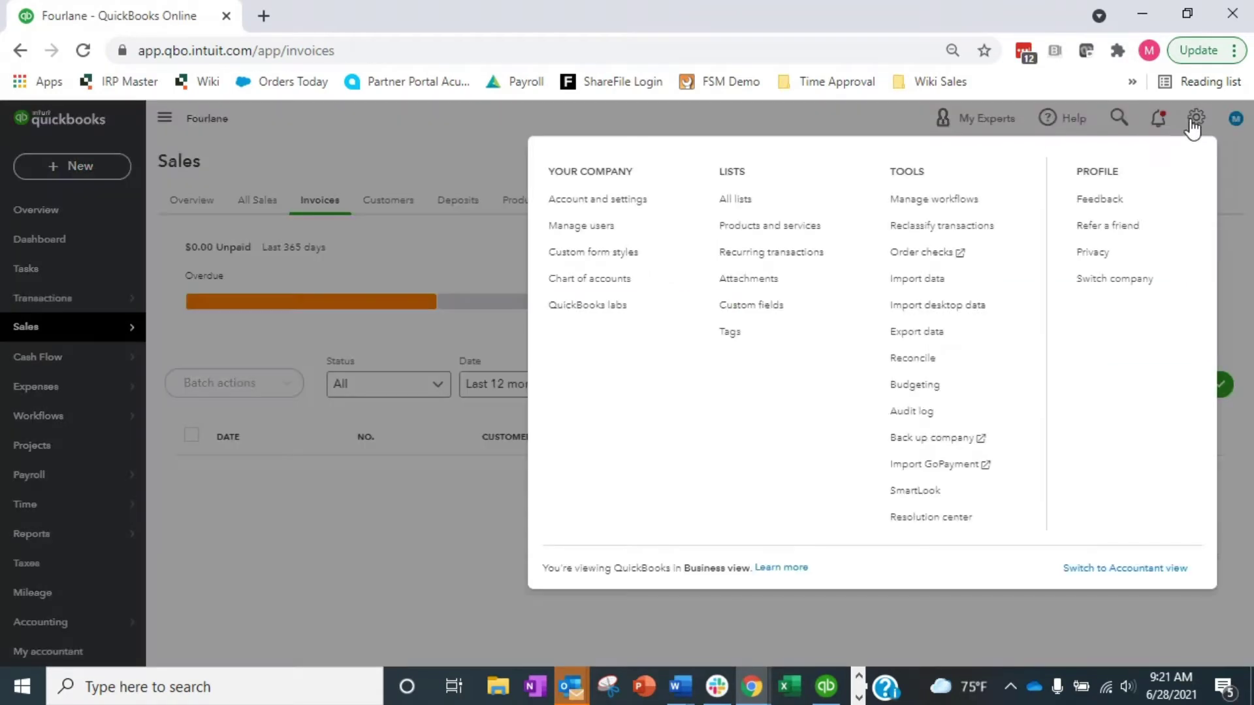
{"action": "left_click", "coordinate": [738, 202]}
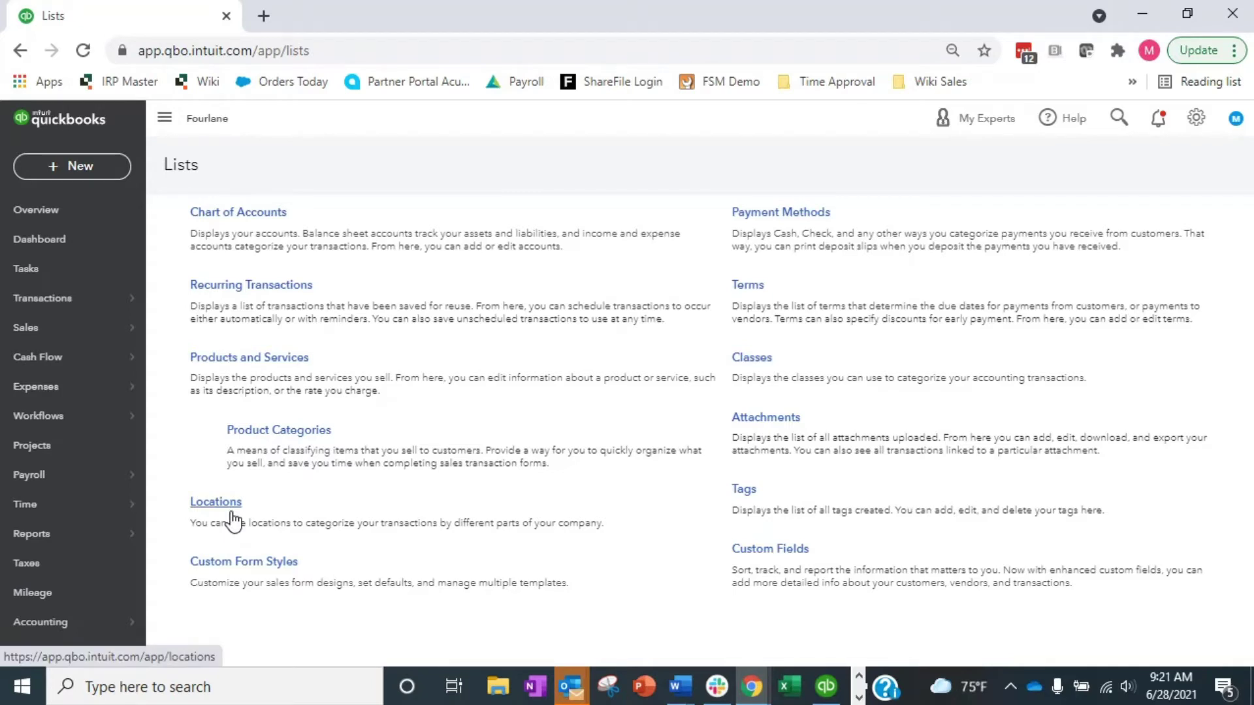
{"action": "left_click", "coordinate": [211, 504]}
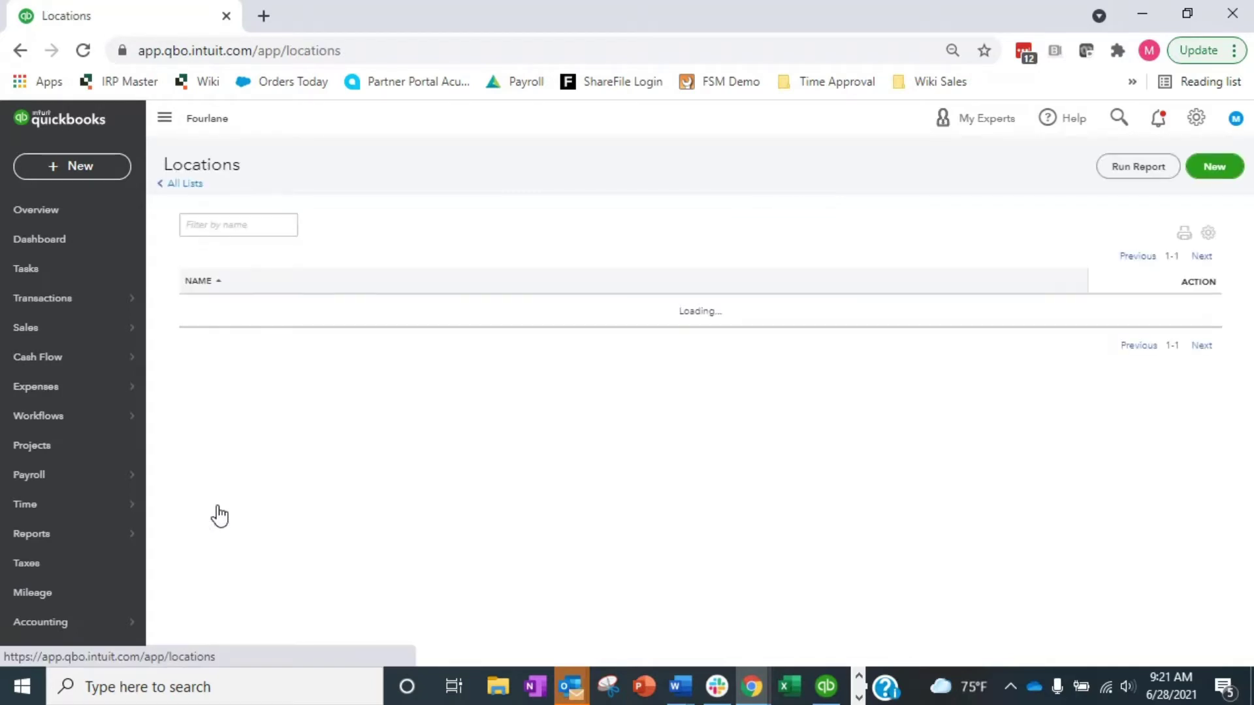
{"action": "left_click", "coordinate": [1217, 169]}
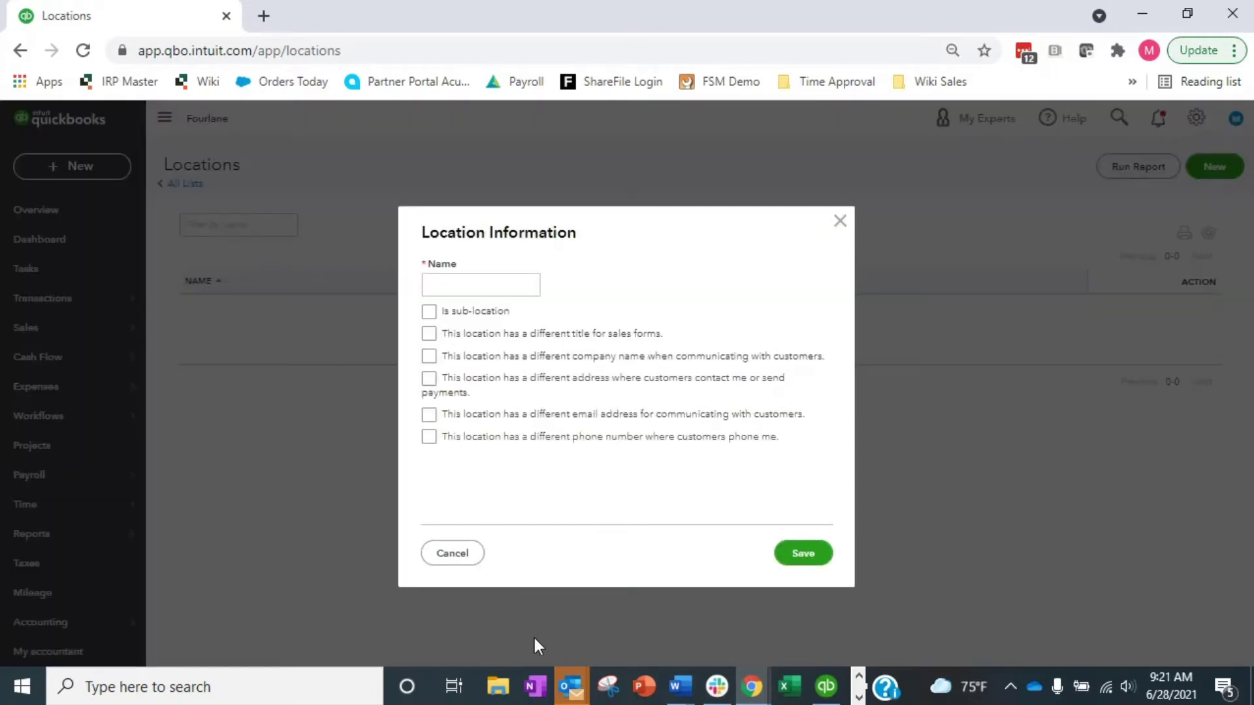
Name the new location Austin and make it a sub-location of Texas
{"action": "left_click", "coordinate": [491, 284]}
{"action": "type", "text": "Aut"}
{"action": "type", "text": "stin"}
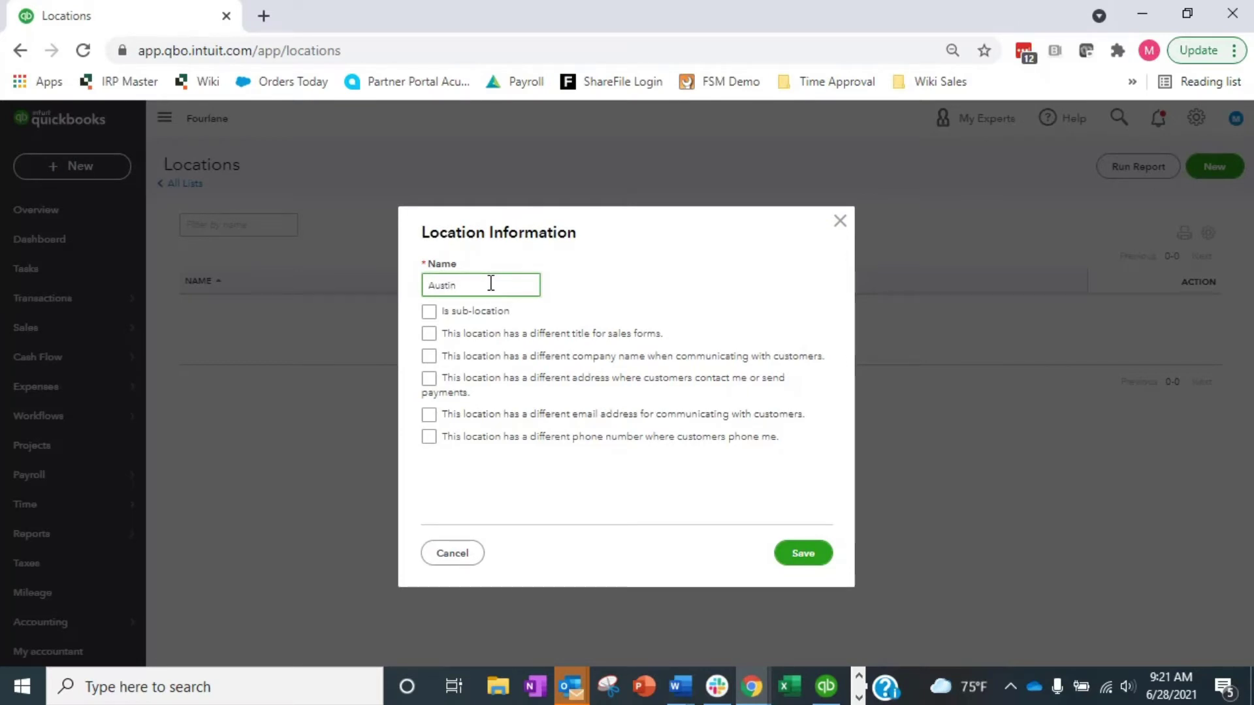
{"action": "left_click", "coordinate": [430, 309]}
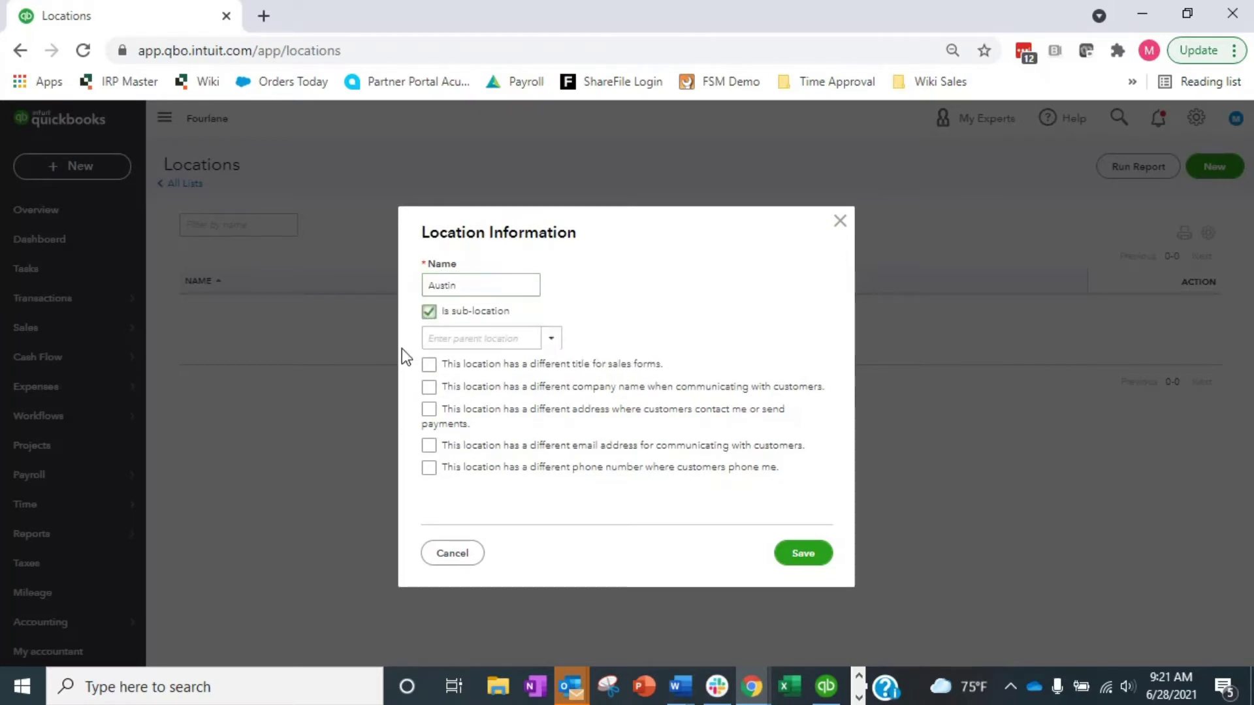
{"action": "left_click", "coordinate": [457, 341]}
{"action": "type", "text": "Tex"}
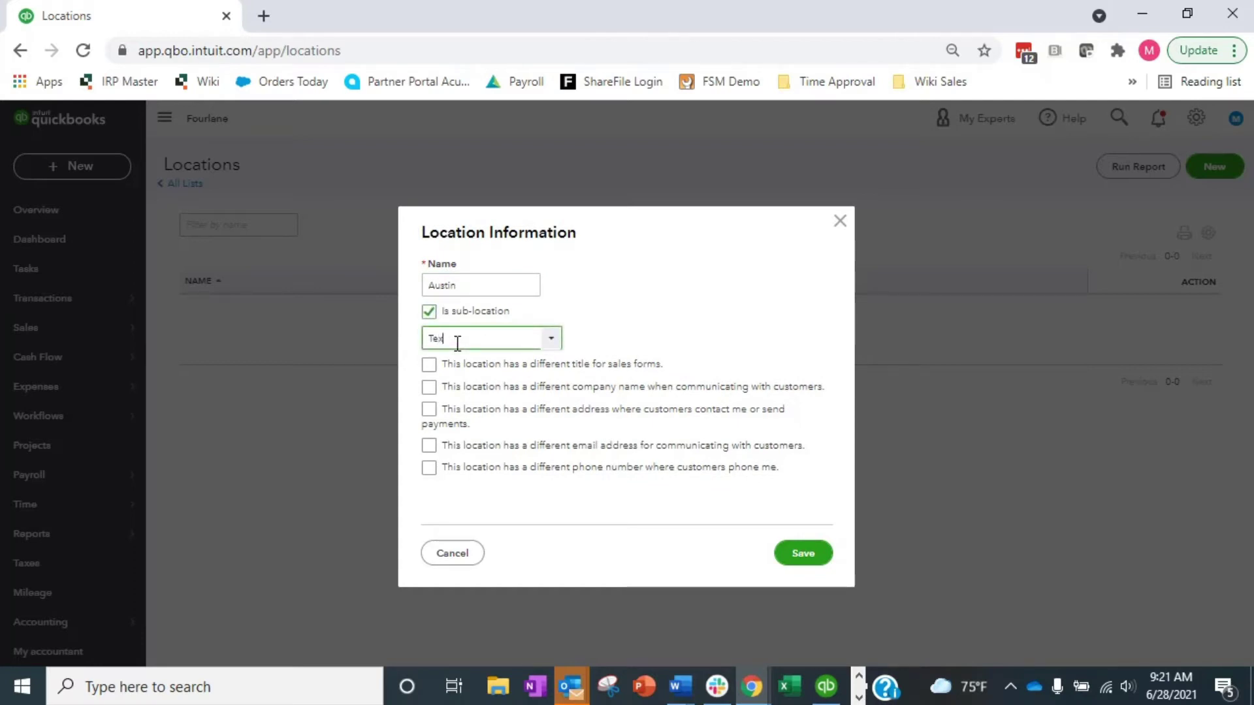
{"action": "type", "text": "as"}
{"action": "key", "text": "Tab"}
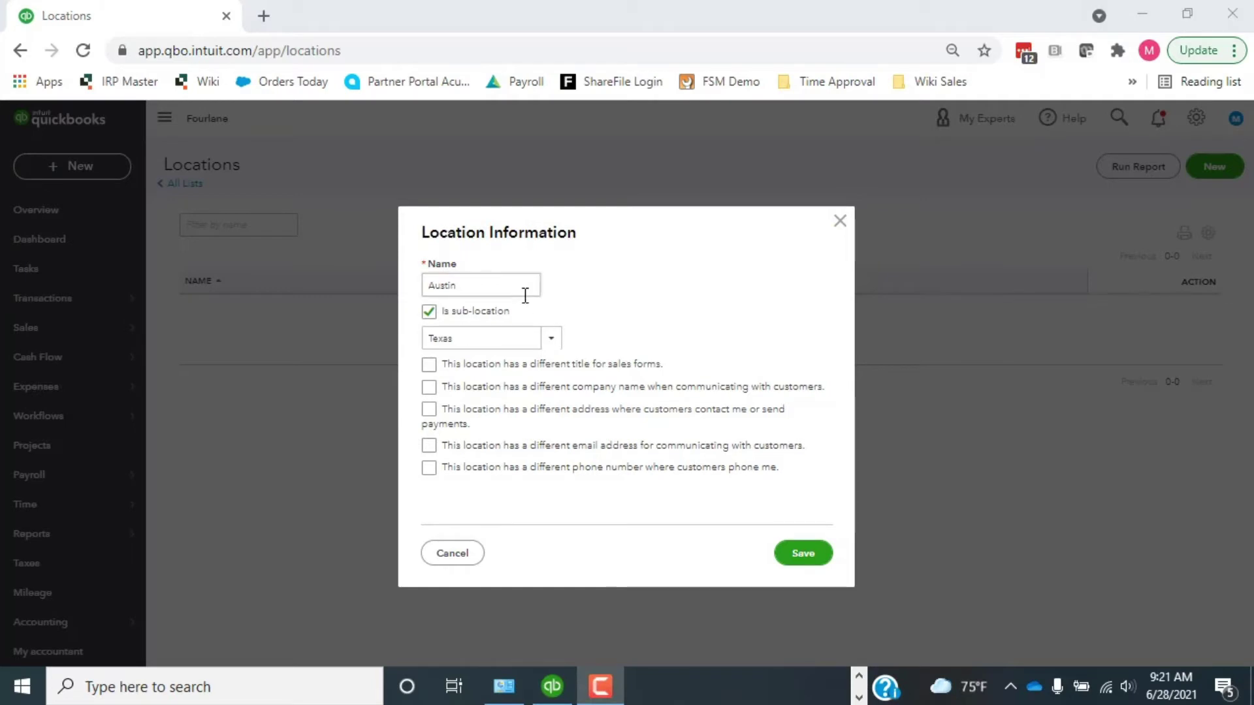
Give the Austin location a different title for sales forms, Fourlane Austin
{"action": "left_click", "coordinate": [428, 364]}
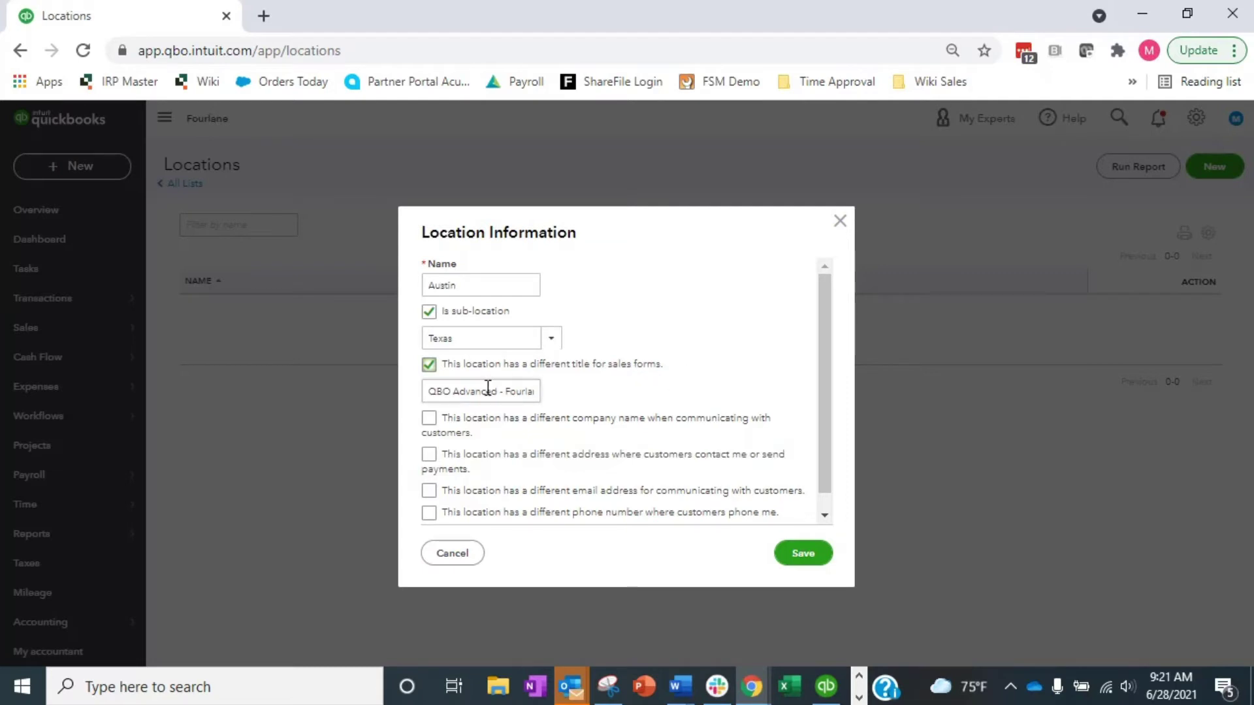
{"action": "left_click_drag", "start_coordinate": [536, 392], "coordinate": [571, 395]}
{"action": "left_click", "coordinate": [426, 391]}
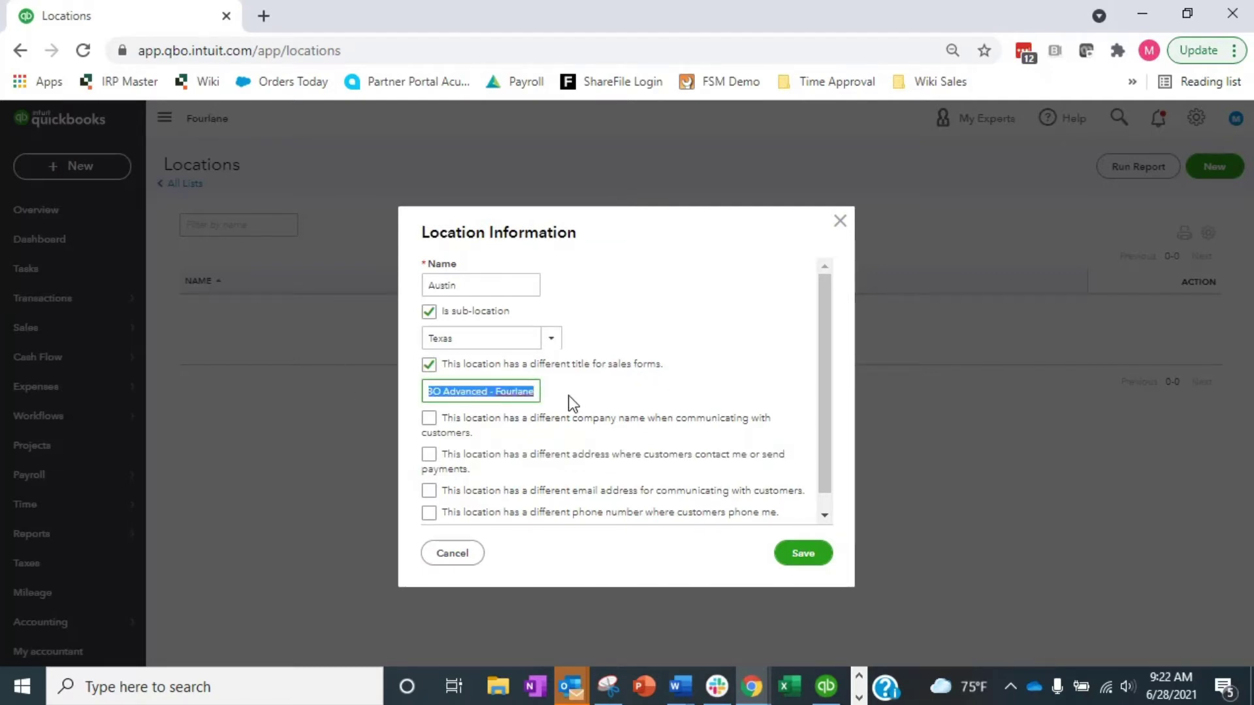
{"action": "type", "text": "Fourlane Asu"}
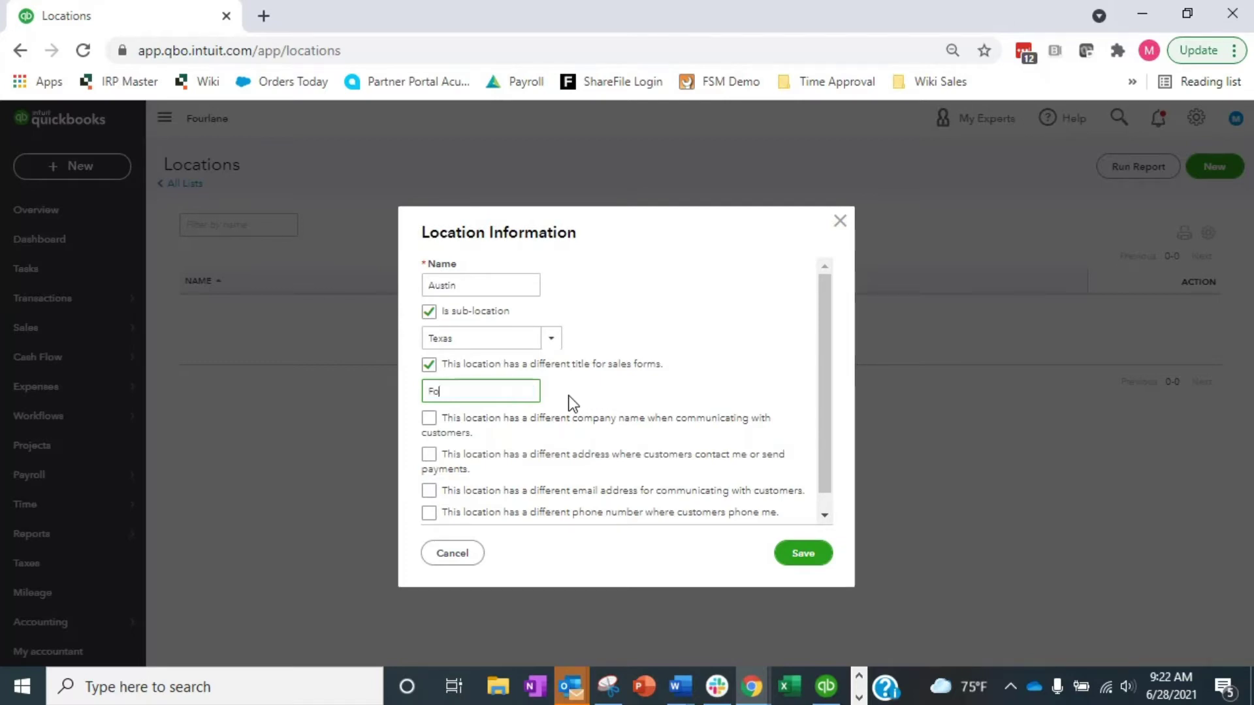
{"action": "key", "text": "BackSpace"}
{"action": "key", "text": "BackSpace"}
{"action": "type", "text": "ustin"}
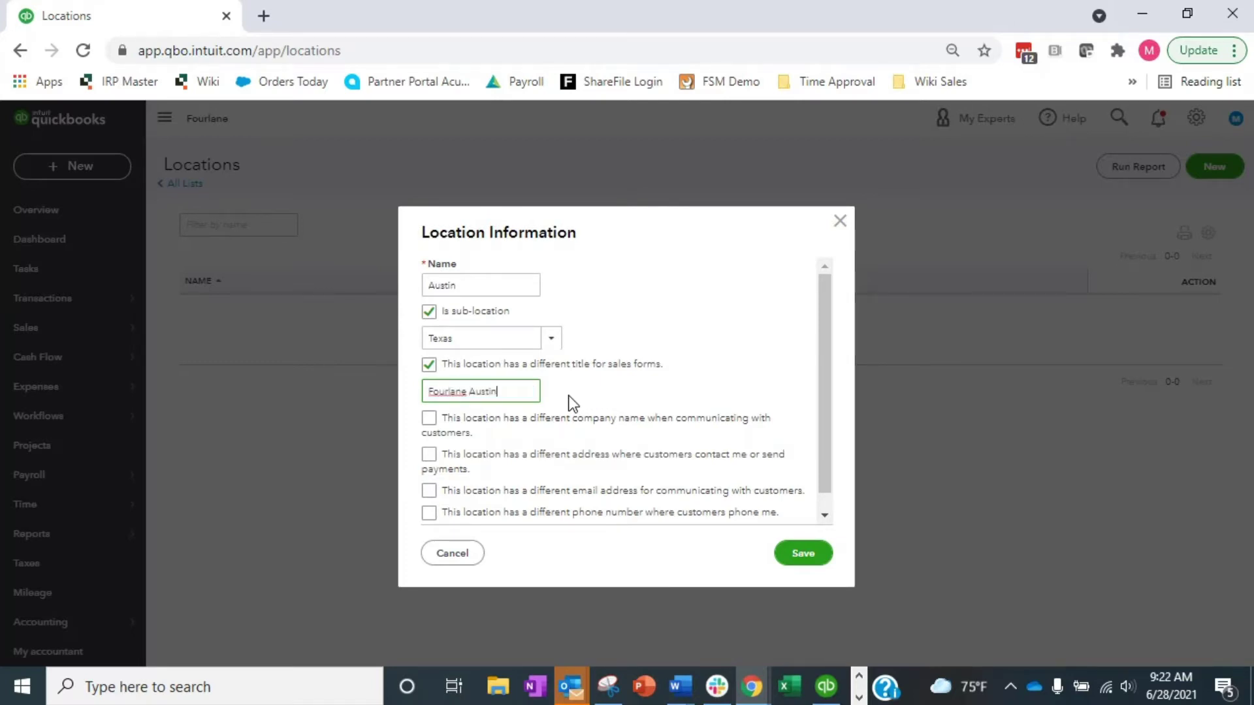
Give the Austin location a different company name for customer communication, Fourlane Austin
{"action": "left_click", "coordinate": [429, 418]}
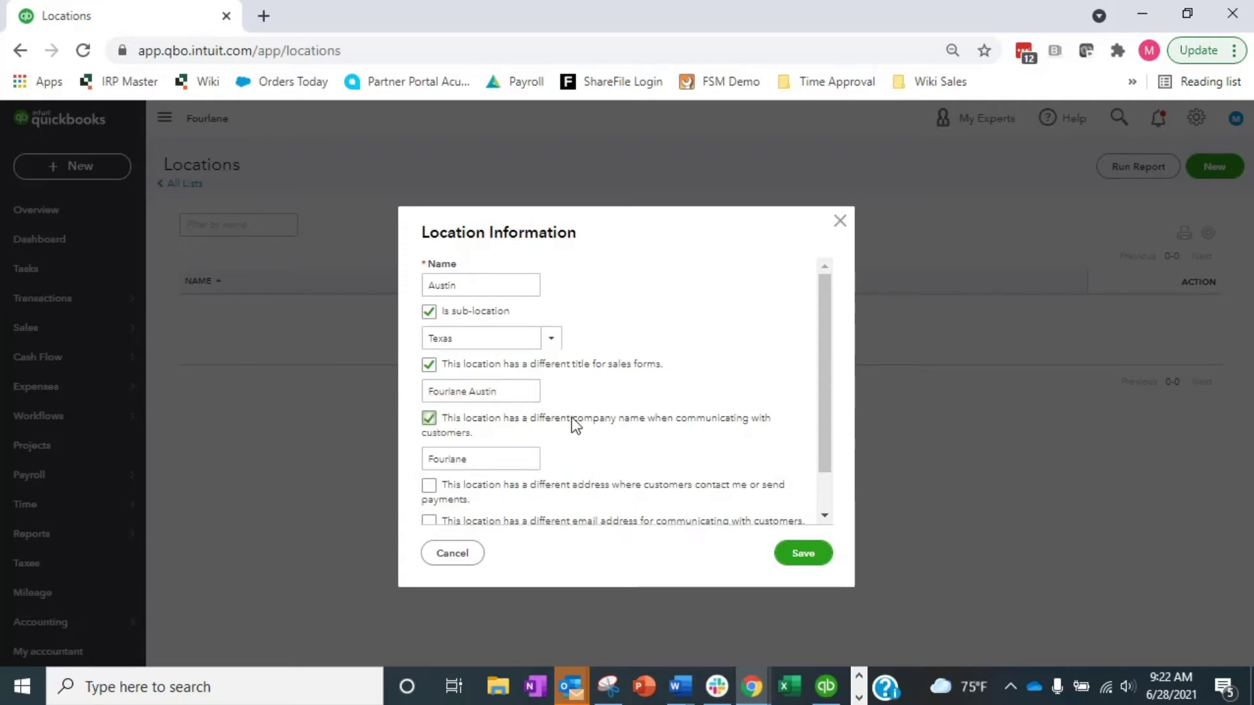
{"action": "double_click", "coordinate": [521, 460]}
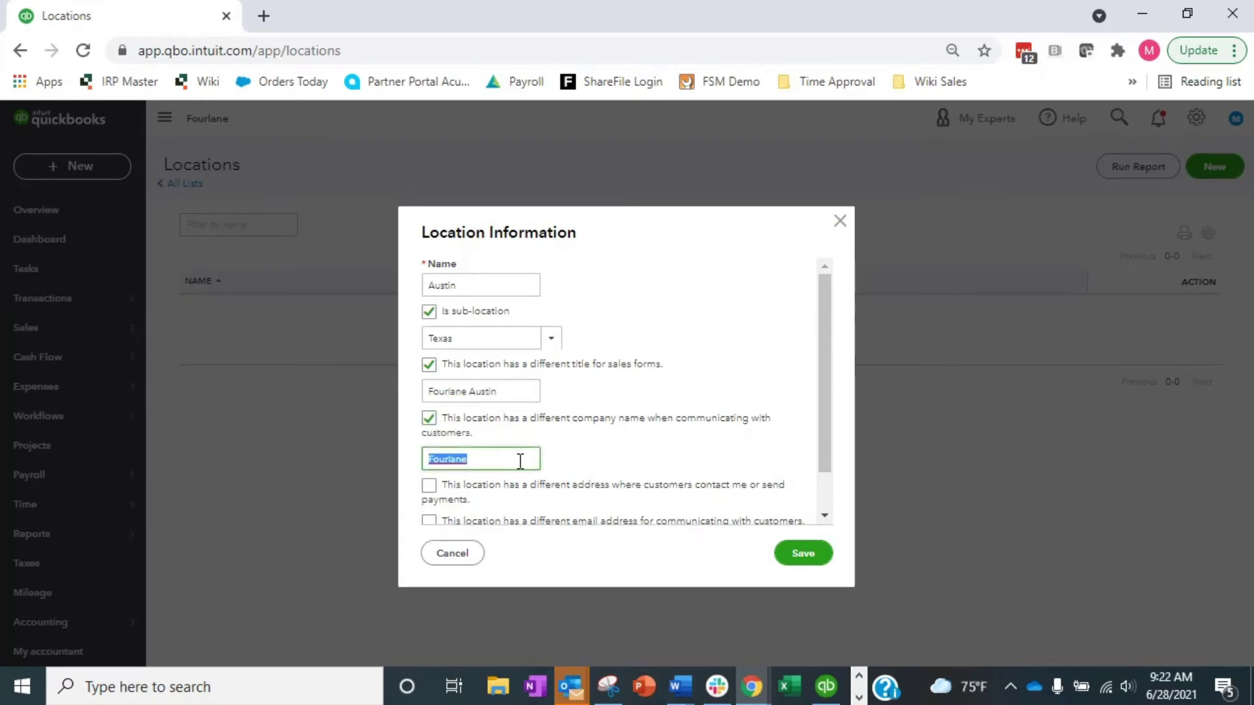
{"action": "left_click", "coordinate": [521, 459]}
{"action": "type", "text": "Austin"}
Enable a different contact and payment address for the Austin location and enter its street address
{"action": "scroll", "coordinate": [571, 461], "scroll_direction": "down", "scroll_amount": 1}
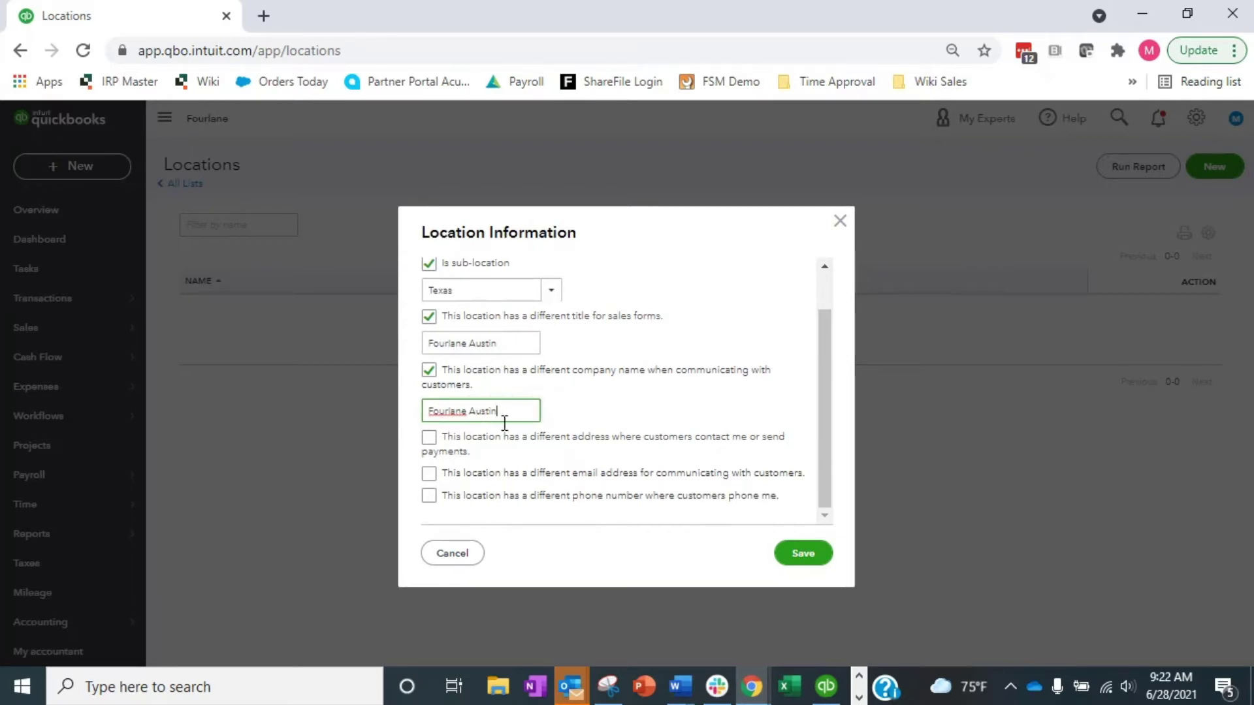
{"action": "left_click", "coordinate": [429, 437]}
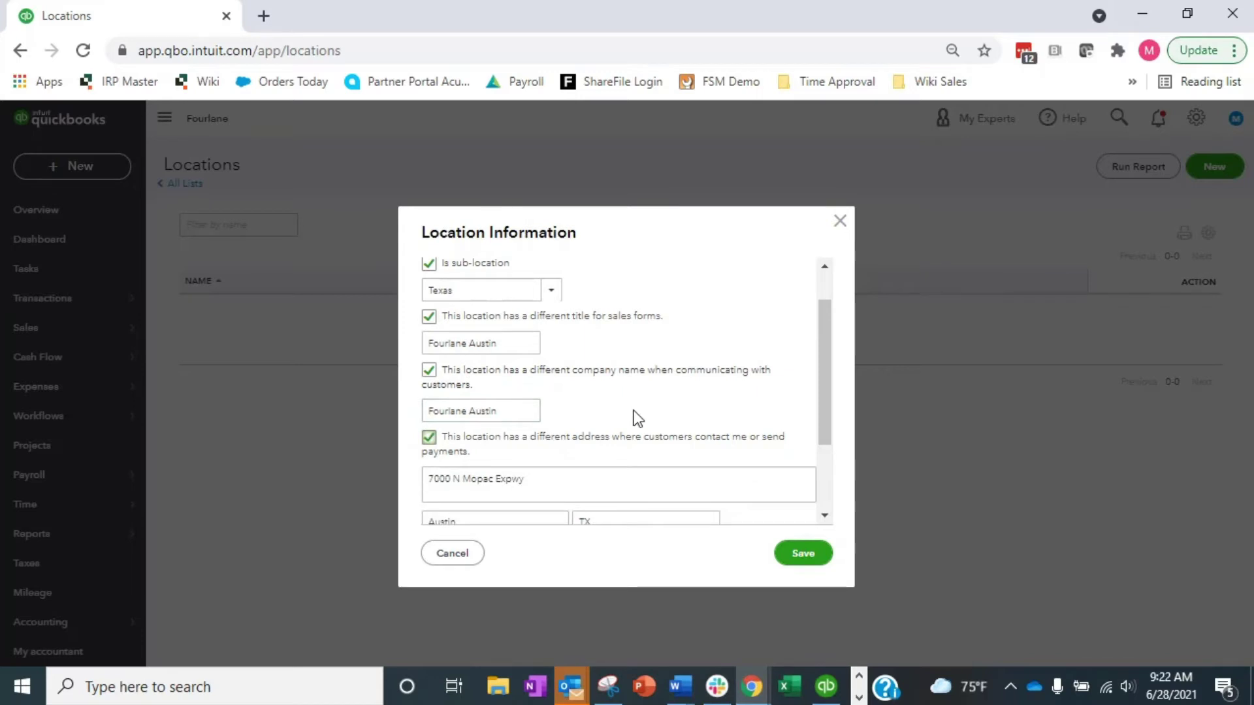
{"action": "scroll", "coordinate": [632, 416], "scroll_direction": "down", "scroll_amount": 2}
{"action": "left_click_drag", "start_coordinate": [594, 386], "coordinate": [502, 389]}
{"action": "type", "text": "123 A"}
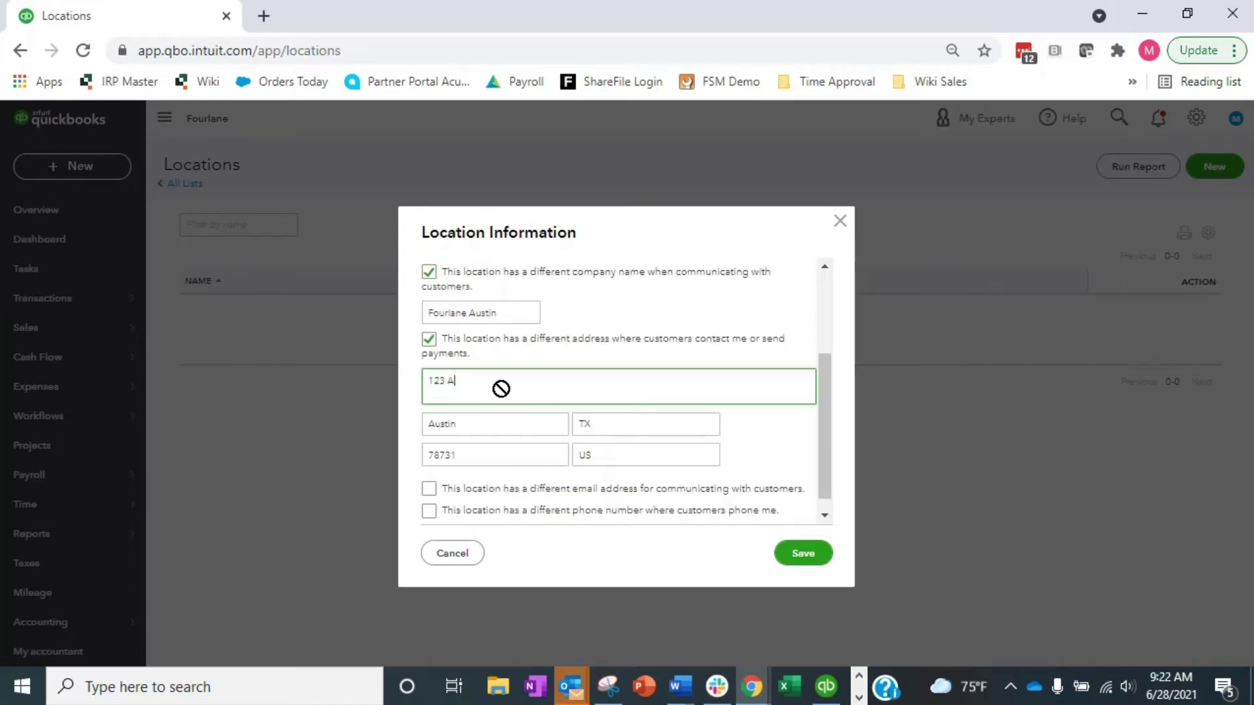
{"action": "type", "text": "BC Street"}
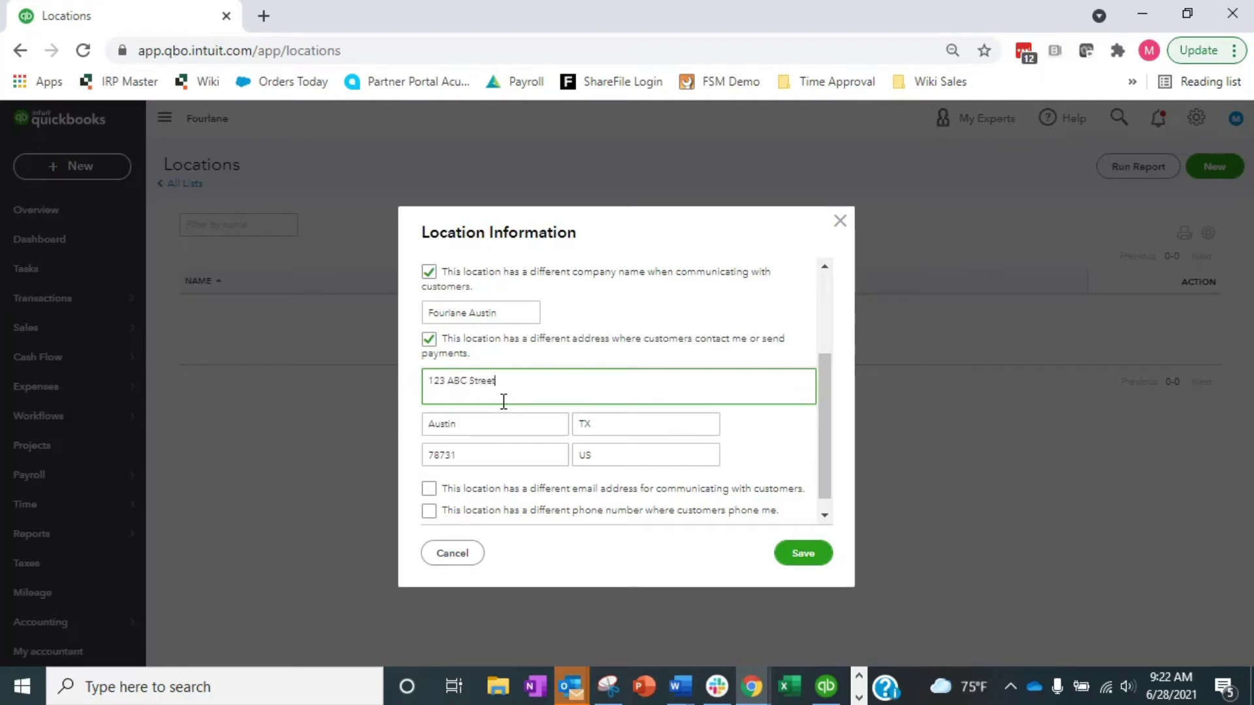
Enable a different customer email address for the Austin location and enter the location's email
{"action": "scroll", "coordinate": [501, 409], "scroll_direction": "down", "scroll_amount": 1}
{"action": "left_click", "coordinate": [429, 474]}
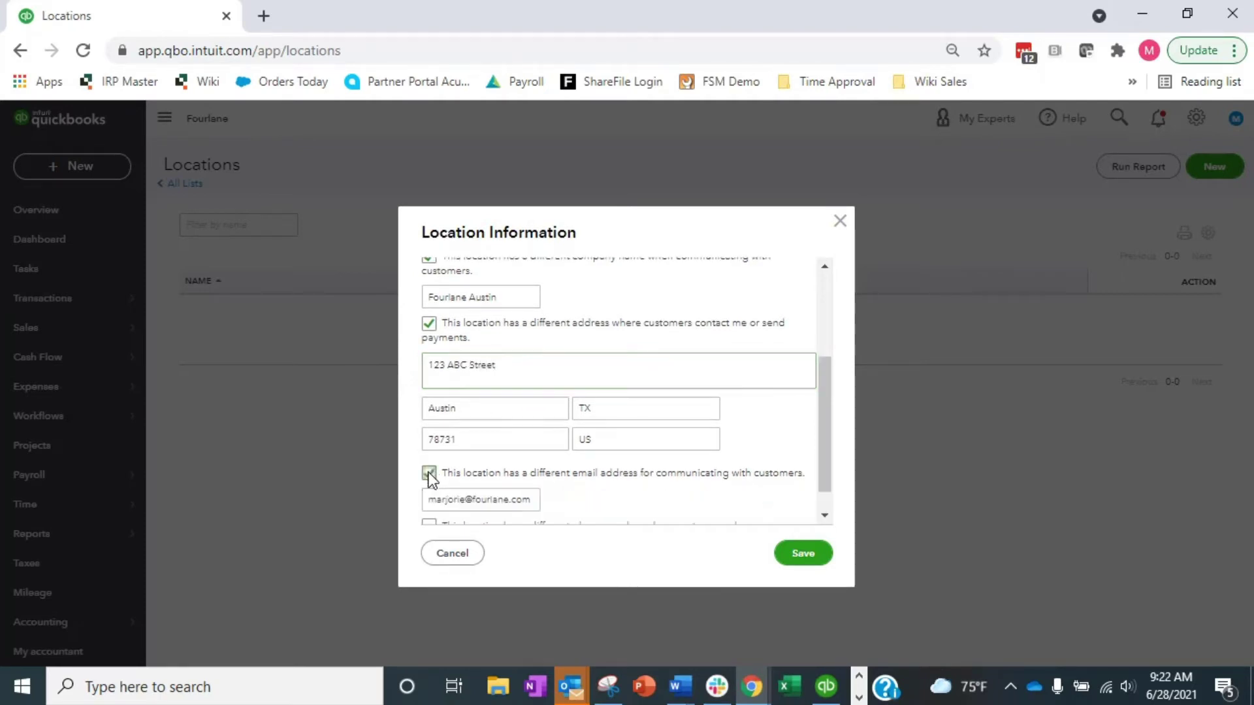
{"action": "scroll", "coordinate": [429, 480], "scroll_direction": "down", "scroll_amount": 1}
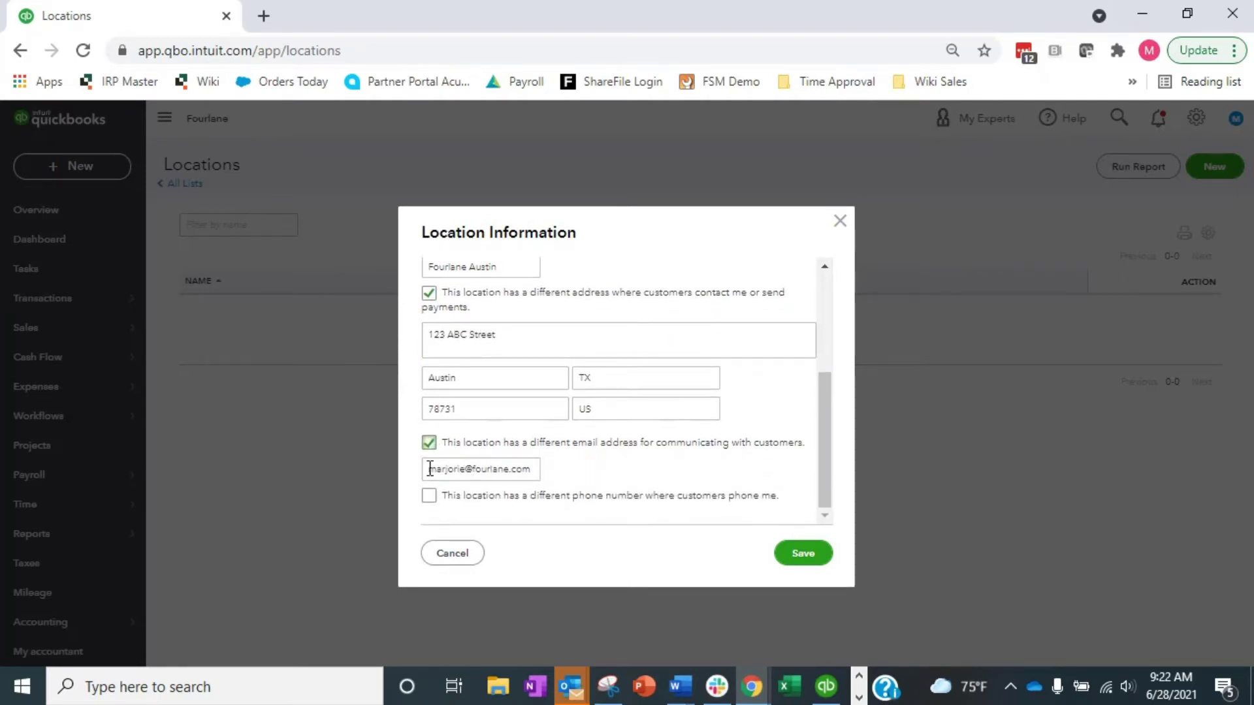
{"action": "left_click", "coordinate": [463, 471]}
{"action": "left_click", "coordinate": [464, 473]}
{"action": "double_click", "coordinate": [465, 472]}
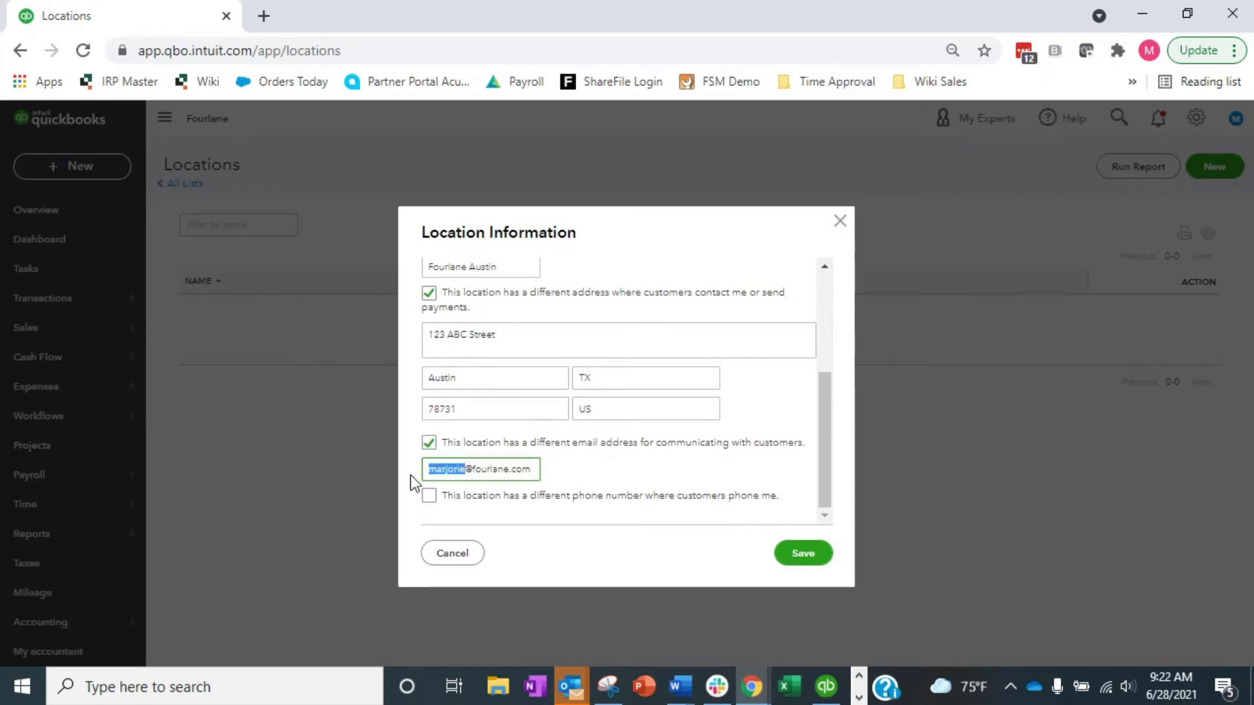
{"action": "type", "text": "austin"}
Enable a different customer phone number for the Austin location and enter the location's phone number
{"action": "left_click", "coordinate": [429, 496]}
{"action": "scroll", "coordinate": [470, 497], "scroll_direction": "down", "scroll_amount": 1}
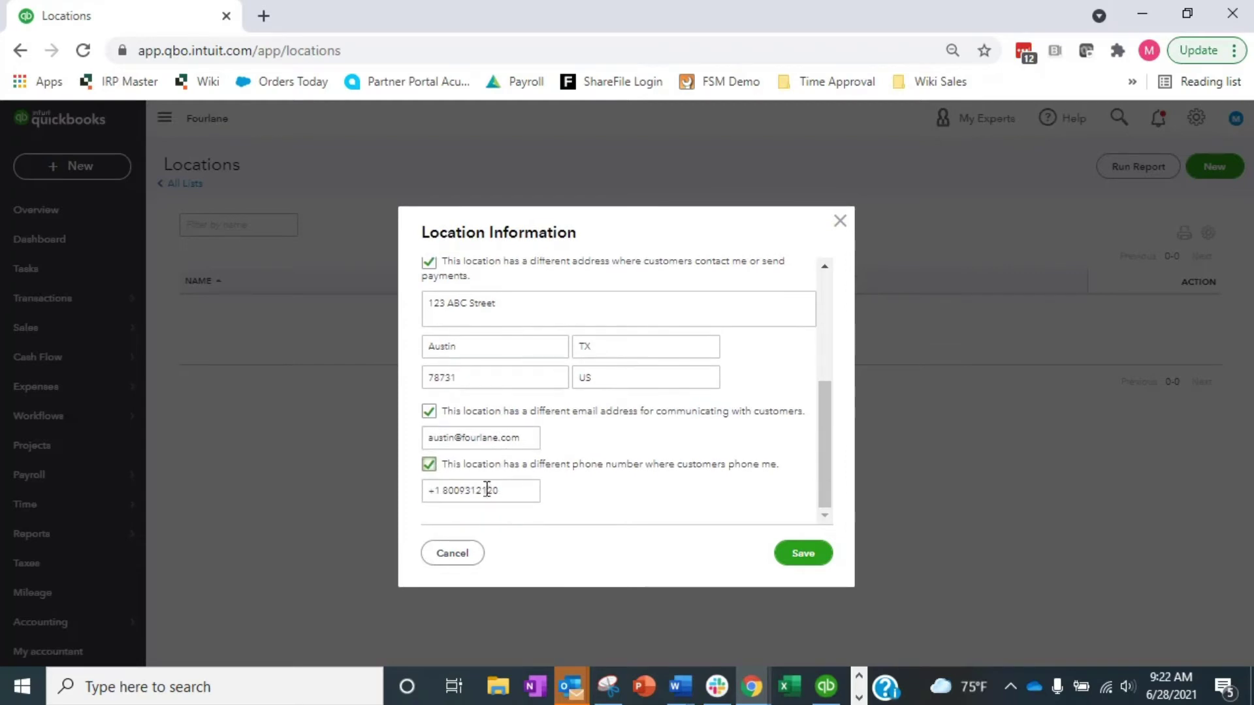
{"action": "left_click", "coordinate": [447, 494]}
{"action": "left_click_drag", "start_coordinate": [447, 495], "coordinate": [547, 492]}
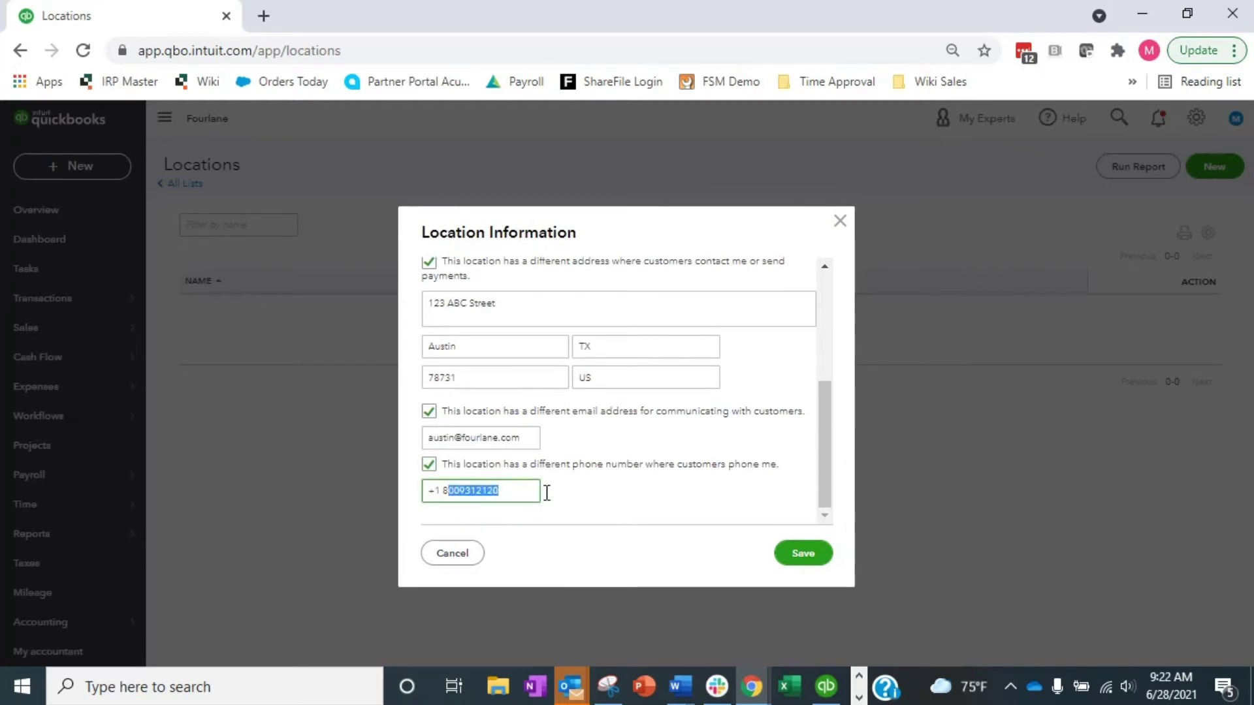
{"action": "type", "text": "881231234"}
Check the Austin location's parent, Texas, and its other details, and save the location
{"action": "left_click", "coordinate": [804, 554]}
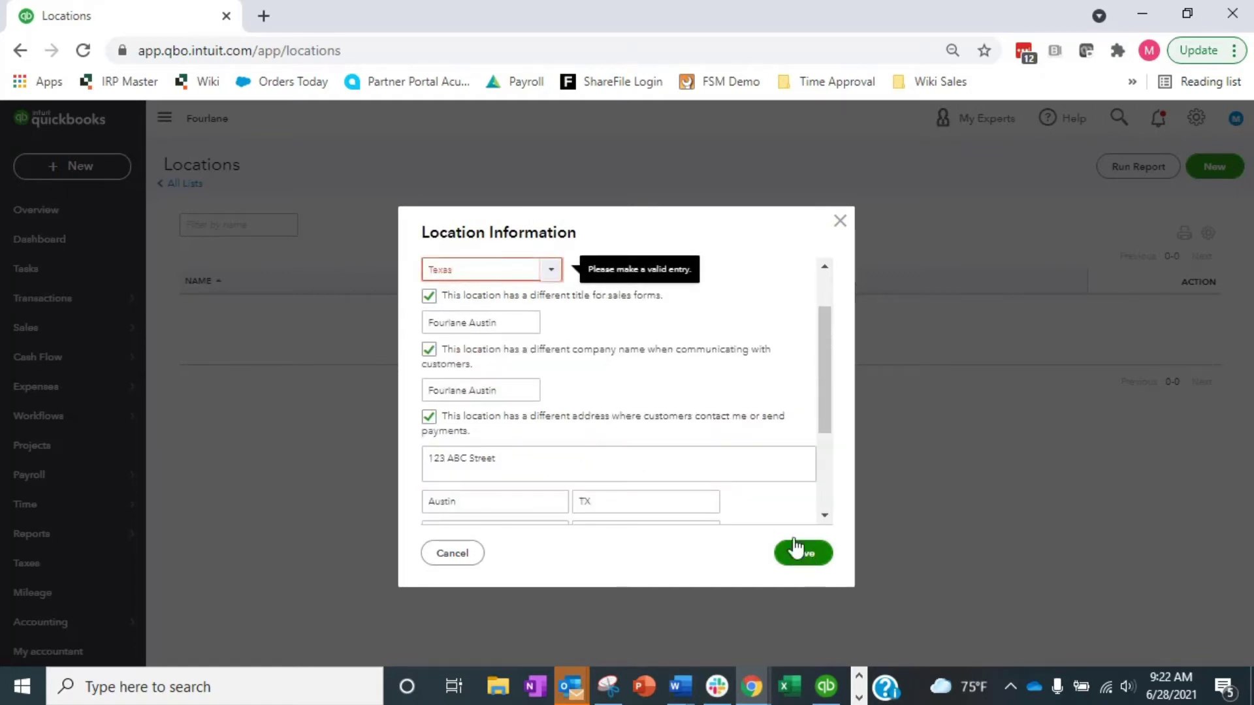
{"action": "double_click", "coordinate": [550, 272]}
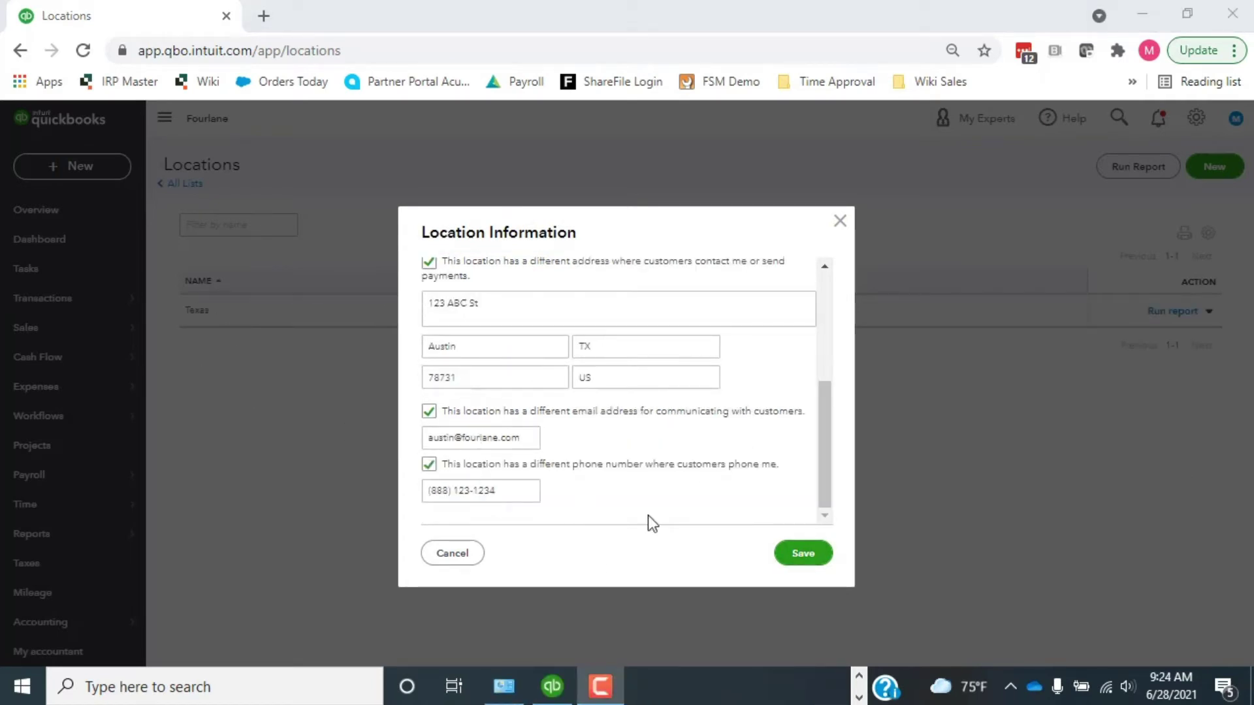
{"action": "scroll", "coordinate": [568, 462], "scroll_direction": "up", "scroll_amount": 5}
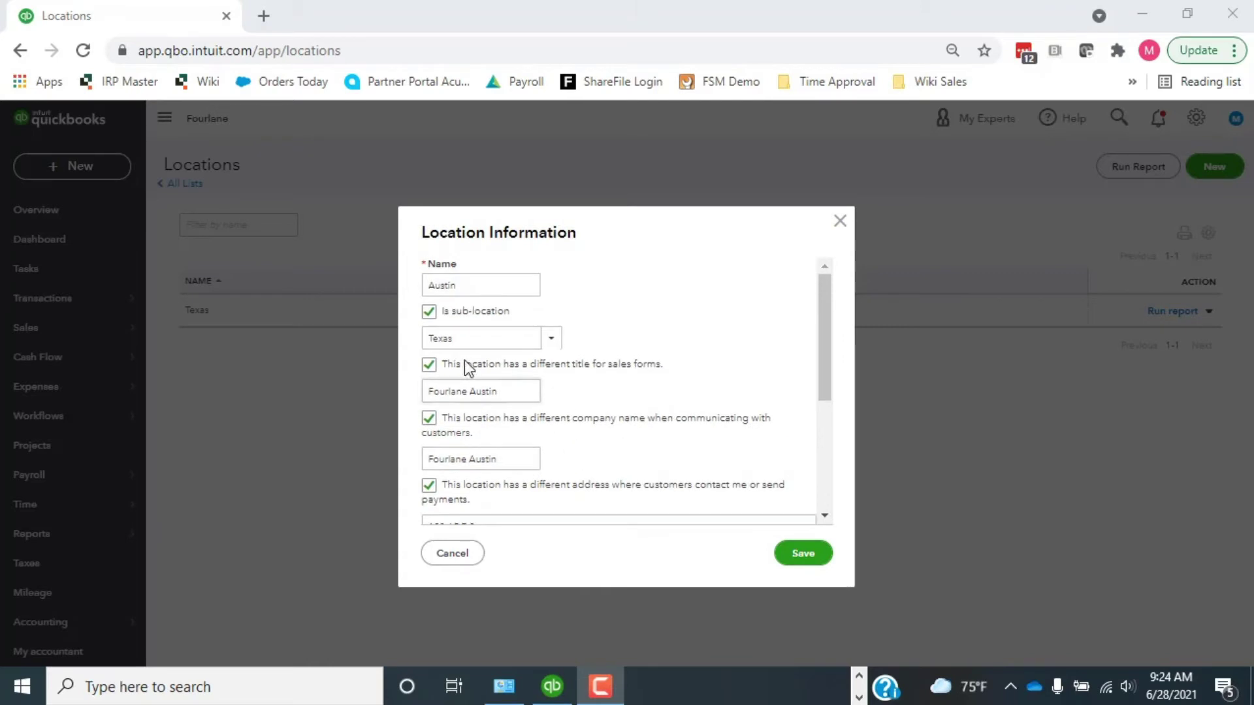
{"action": "left_click", "coordinate": [808, 553]}
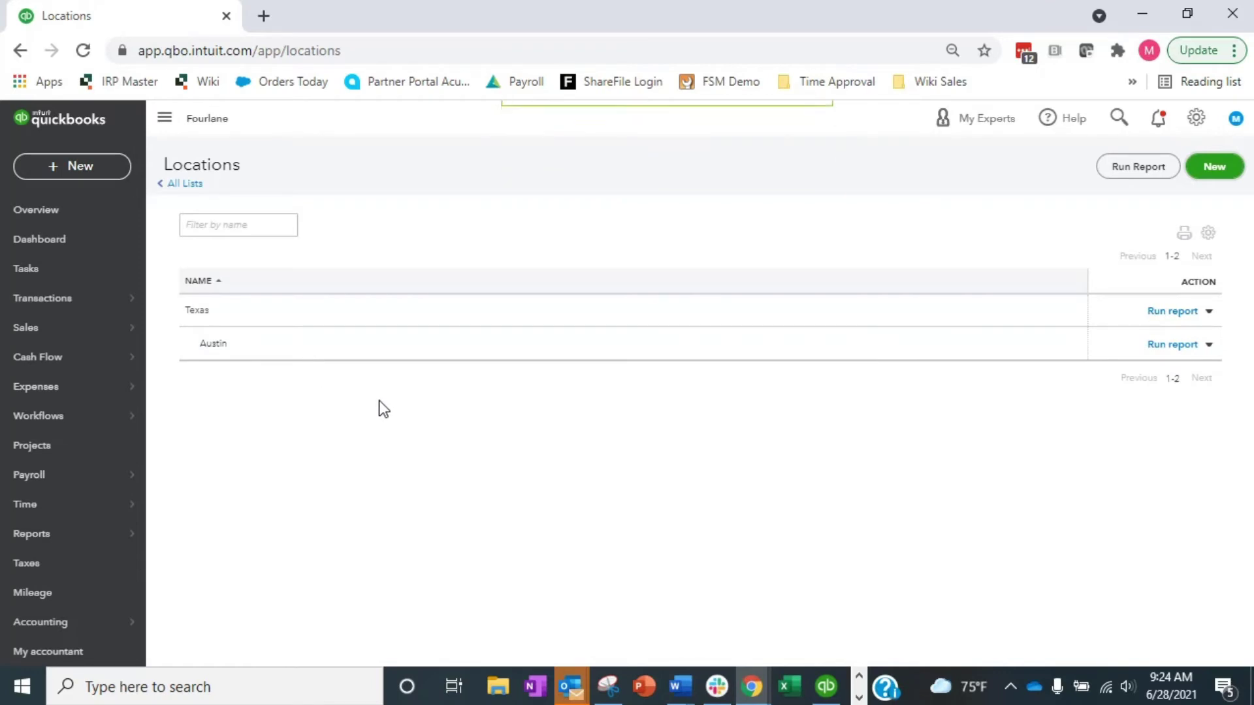
Create a new top-level location named New York and save it
{"action": "left_click", "coordinate": [1219, 178]}
{"action": "left_click", "coordinate": [450, 279]}
{"action": "type", "text": "C"}
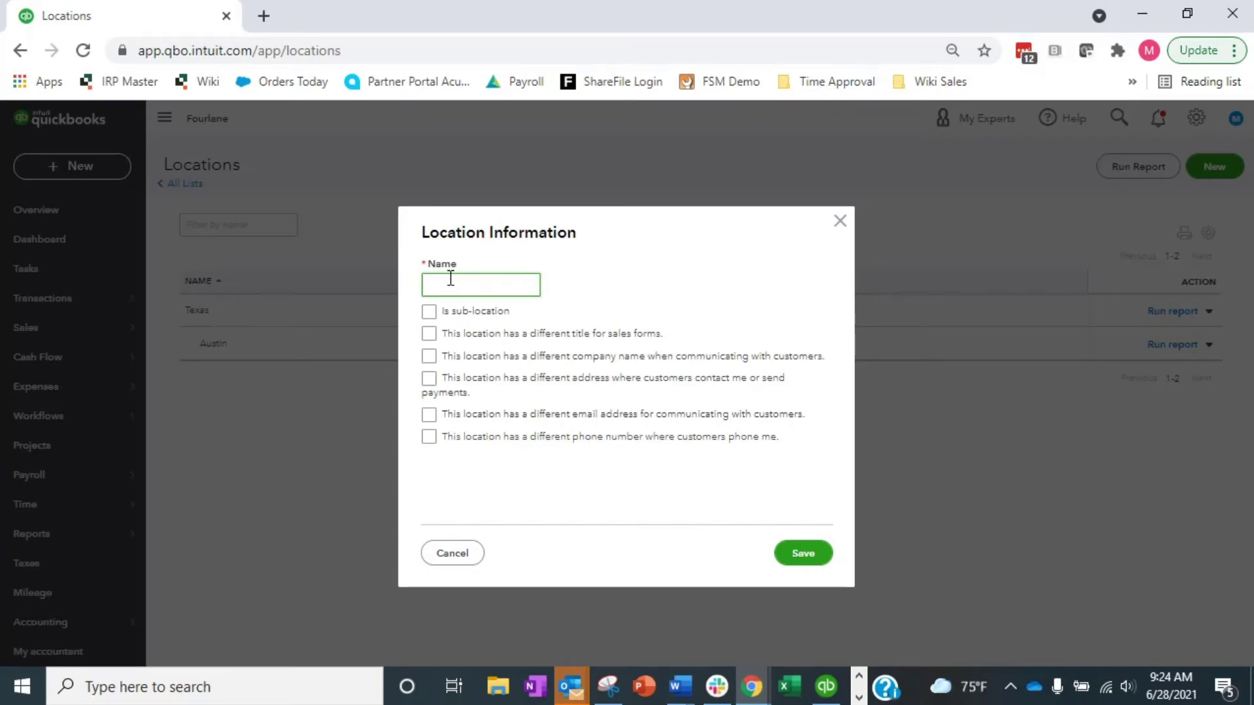
{"action": "type", "text": "Colo"}
{"action": "key", "text": "BackSpace"}
{"action": "key", "text": "BackSpace"}
{"action": "key", "text": "BackSpace"}
{"action": "key", "text": "BackSpace"}
{"action": "type", "text": "New York"}
{"action": "left_click", "coordinate": [805, 553]}
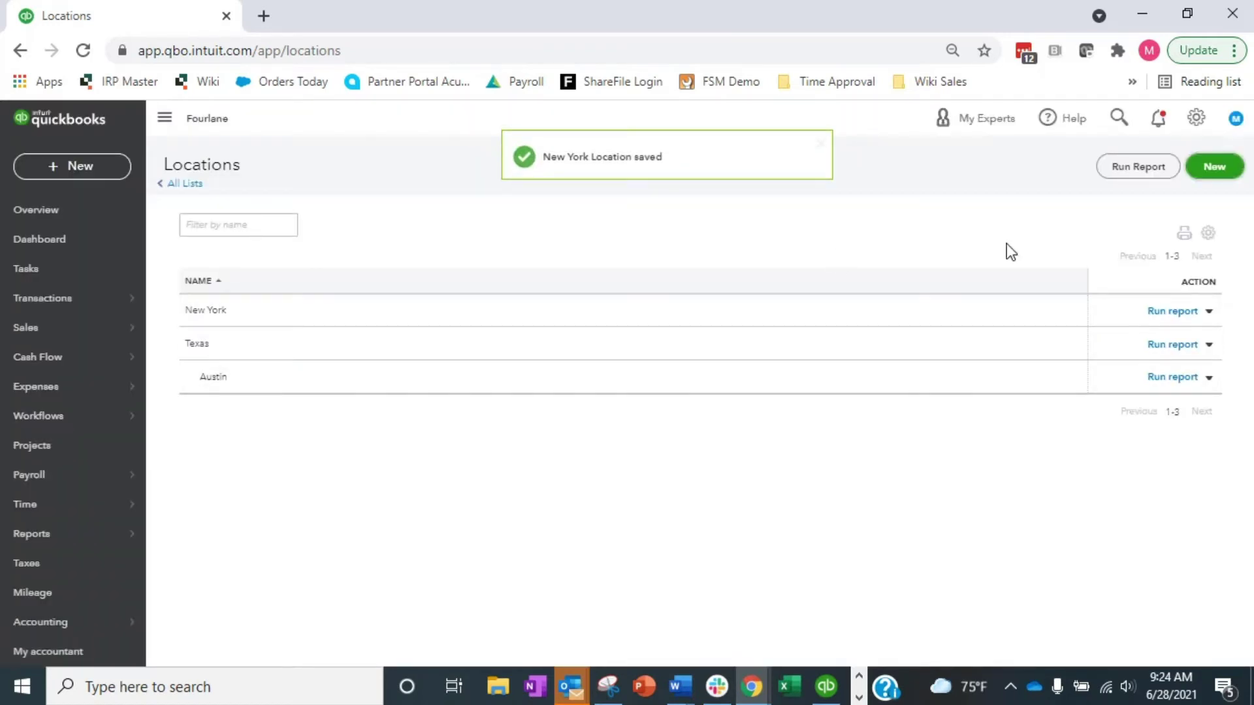
Create a Manhattan location as a sub-location of New York and save it
{"action": "left_click", "coordinate": [1212, 171]}
{"action": "left_click", "coordinate": [448, 289]}
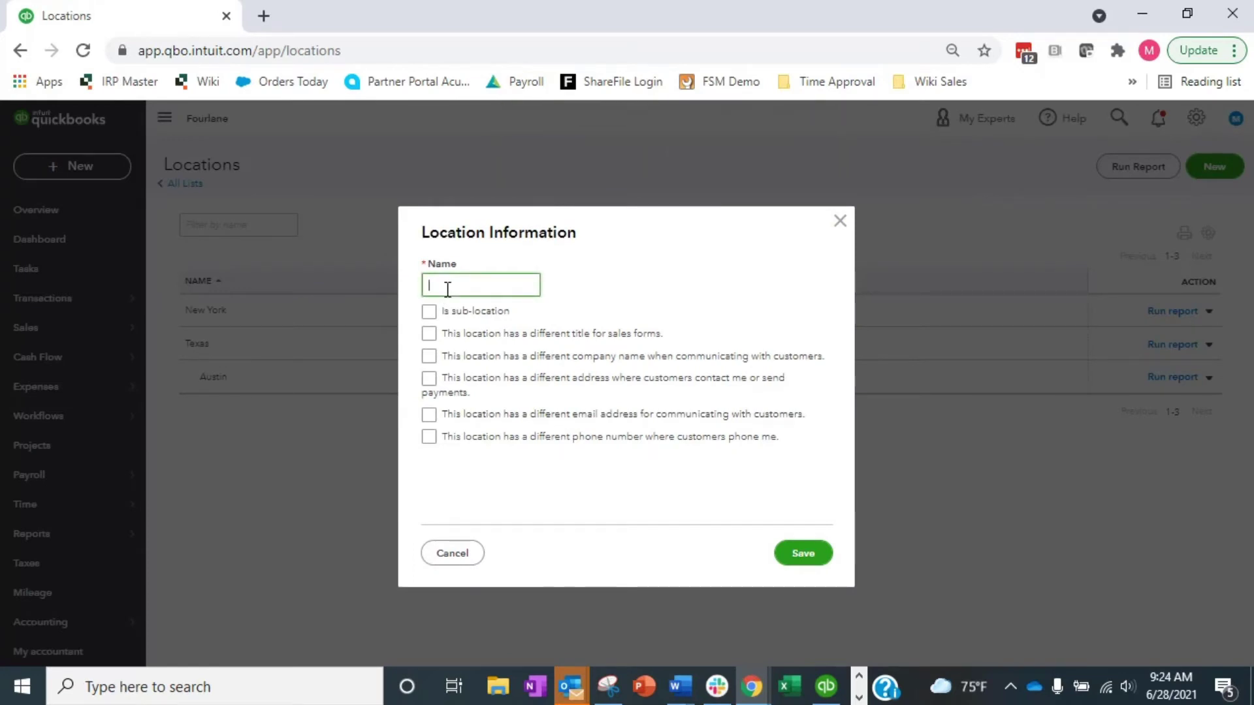
{"action": "type", "text": "Mar"}
{"action": "type", "text": "hattan"}
{"action": "left_click", "coordinate": [428, 311]}
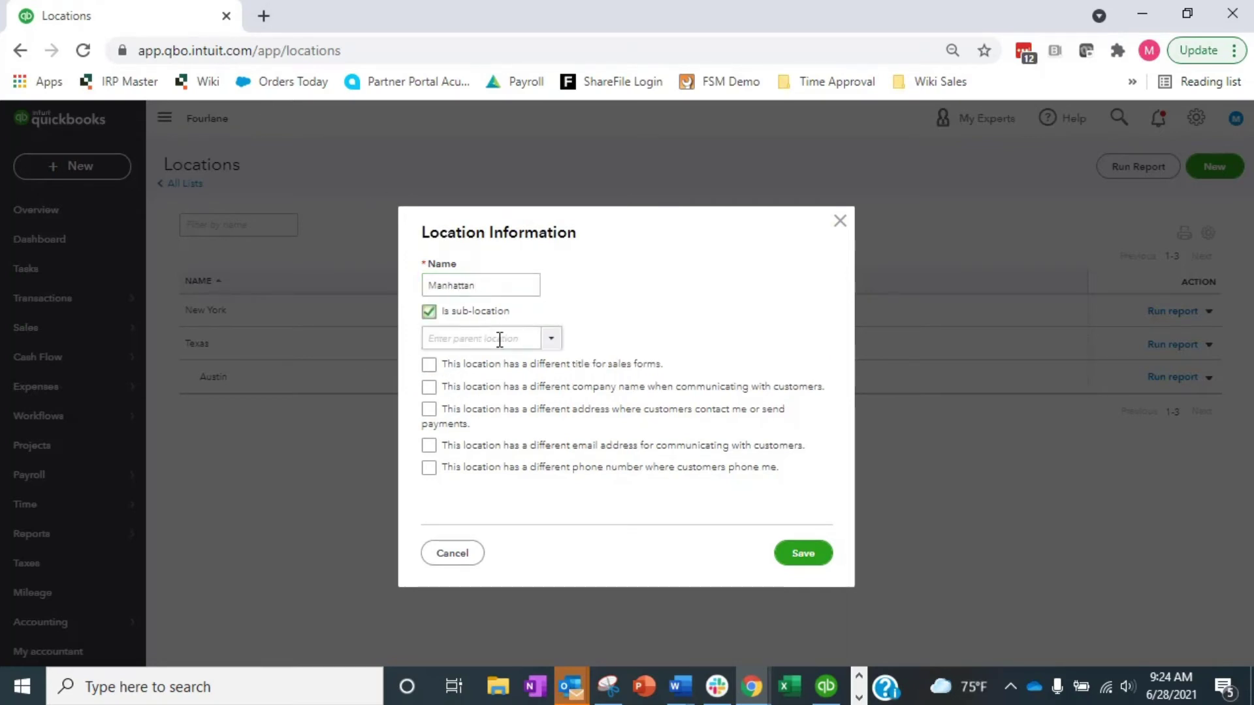
{"action": "left_click", "coordinate": [498, 340]}
{"action": "type", "text": "New York"}
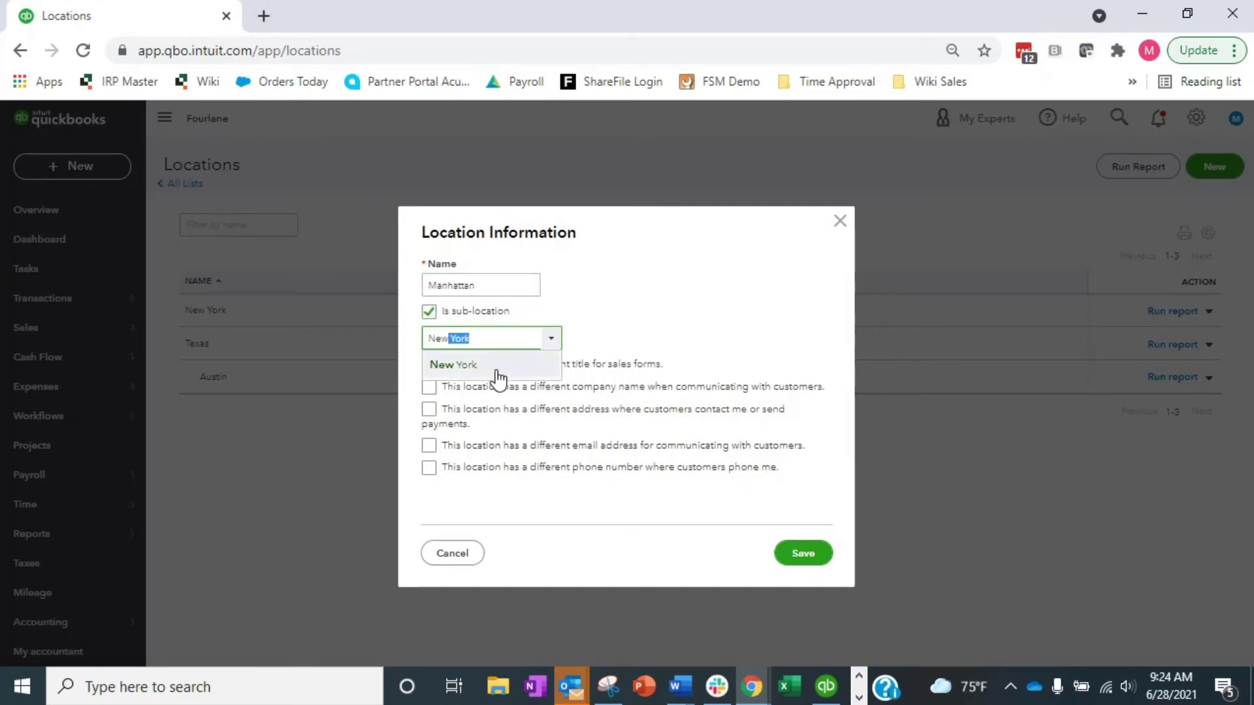
{"action": "left_click", "coordinate": [496, 369]}
{"action": "left_click", "coordinate": [799, 556]}
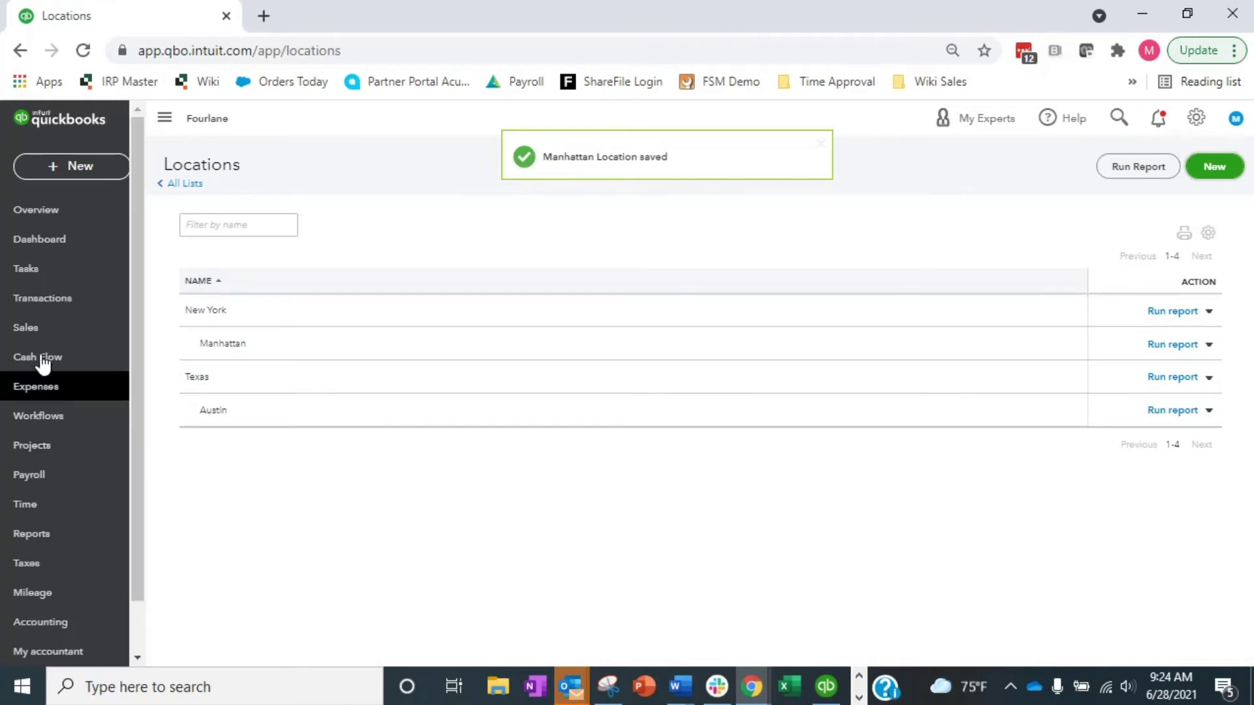
Start a new invoice for the Maple Leaf Inc. customer and set its location to Austin under Texas
{"action": "mouse_move", "coordinate": [28, 326]}
{"action": "left_click", "coordinate": [181, 390]}
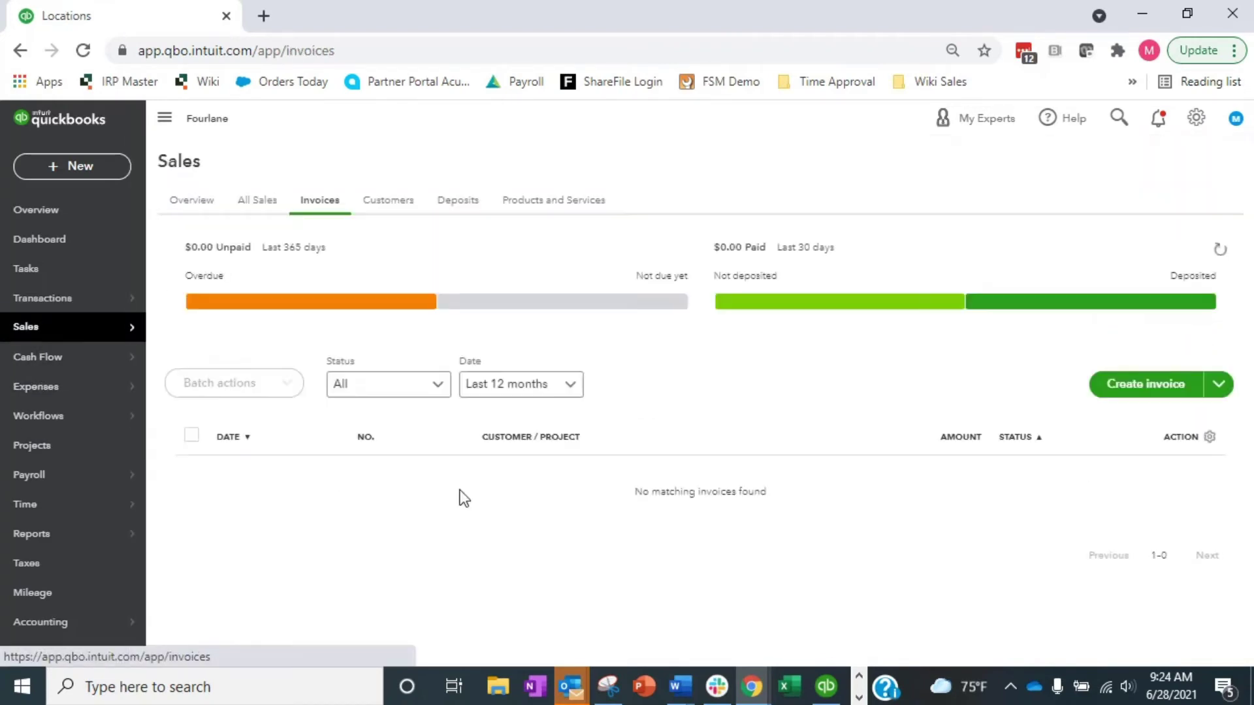
{"action": "left_click", "coordinate": [1168, 392]}
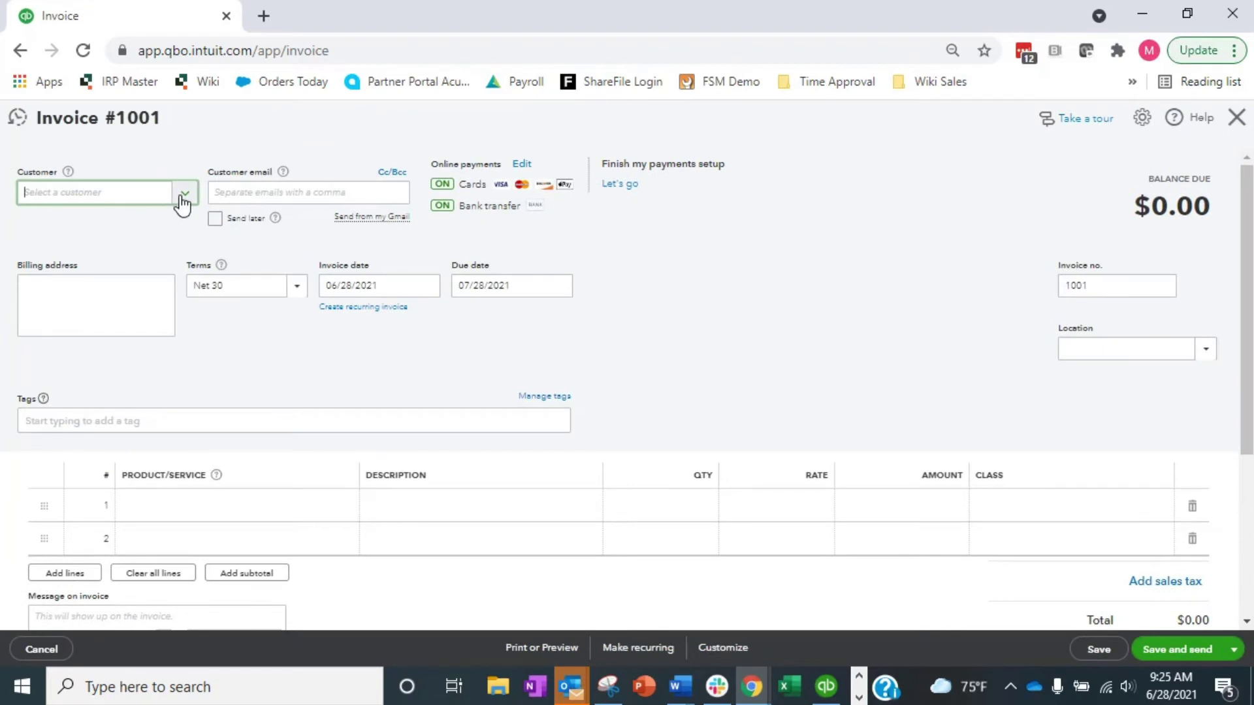
{"action": "left_click", "coordinate": [181, 195]}
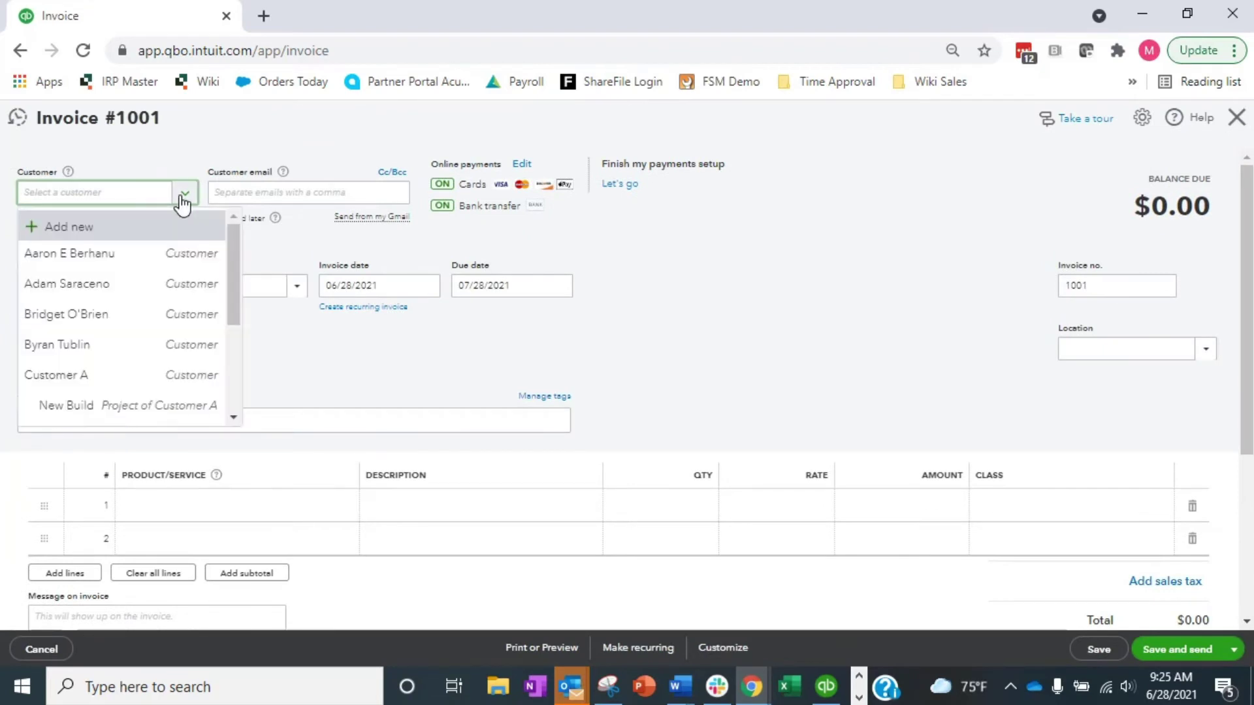
{"action": "left_click", "coordinate": [34, 261]}
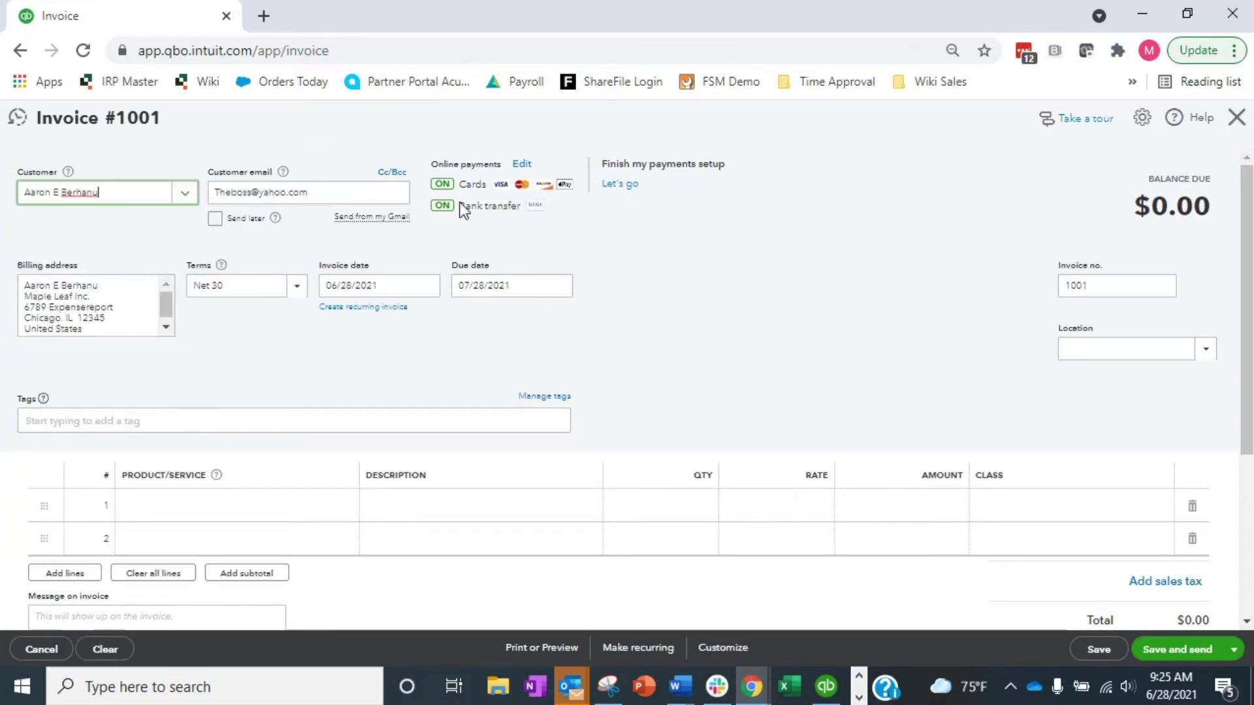
{"action": "left_click", "coordinate": [1205, 351]}
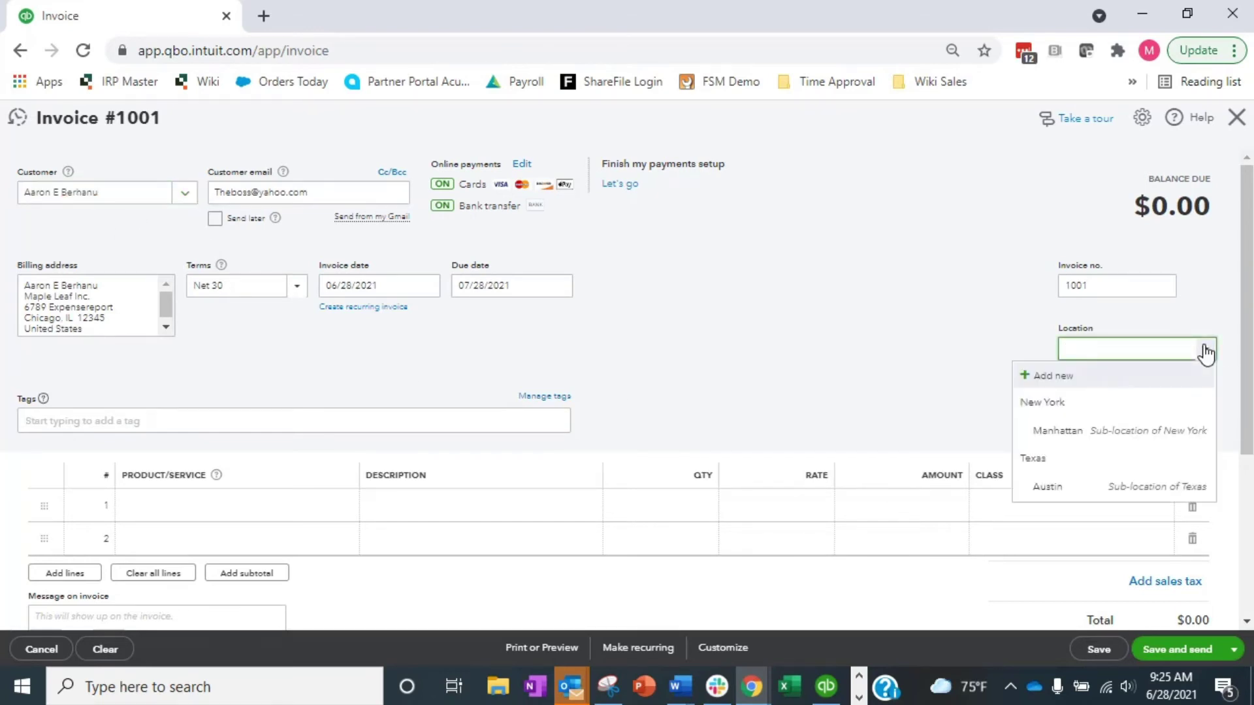
{"action": "left_click", "coordinate": [1075, 490]}
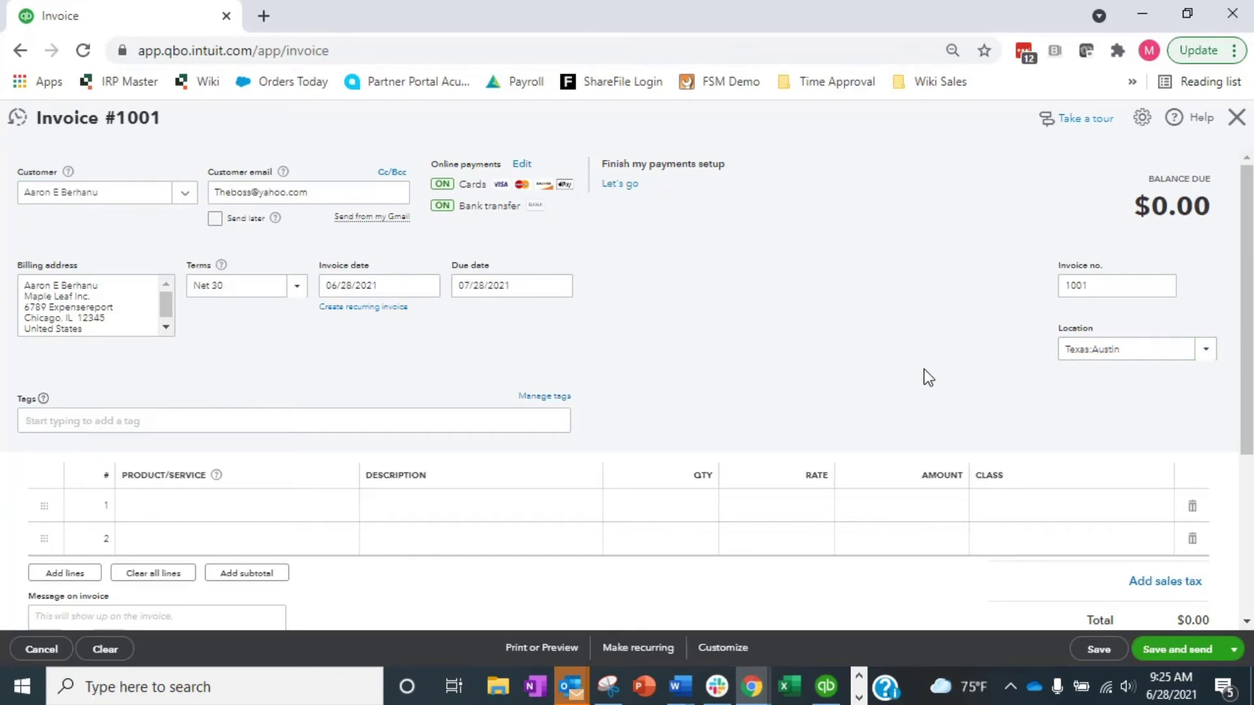
Add a Services line with a rate of 9,000 to the invoice, save it, and dismiss the custom fields tip
{"action": "scroll", "coordinate": [924, 370], "scroll_direction": "down", "scroll_amount": 2}
{"action": "left_click", "coordinate": [294, 408]}
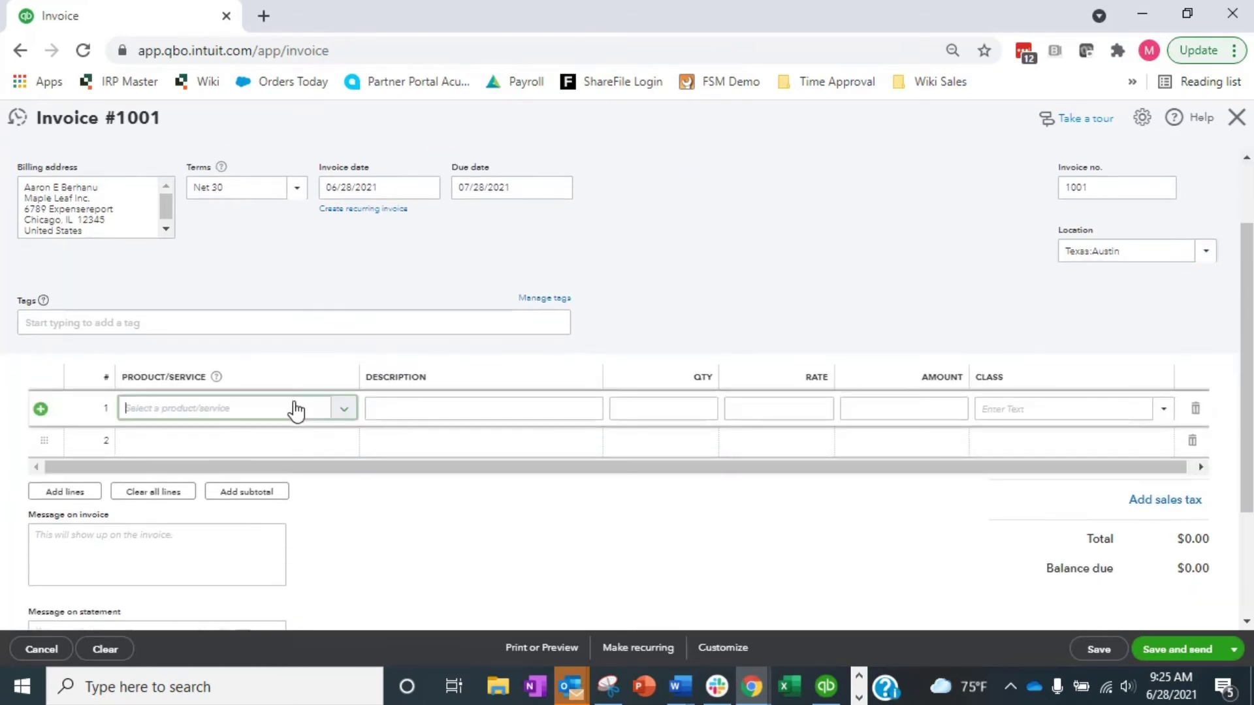
{"action": "left_click", "coordinate": [339, 409]}
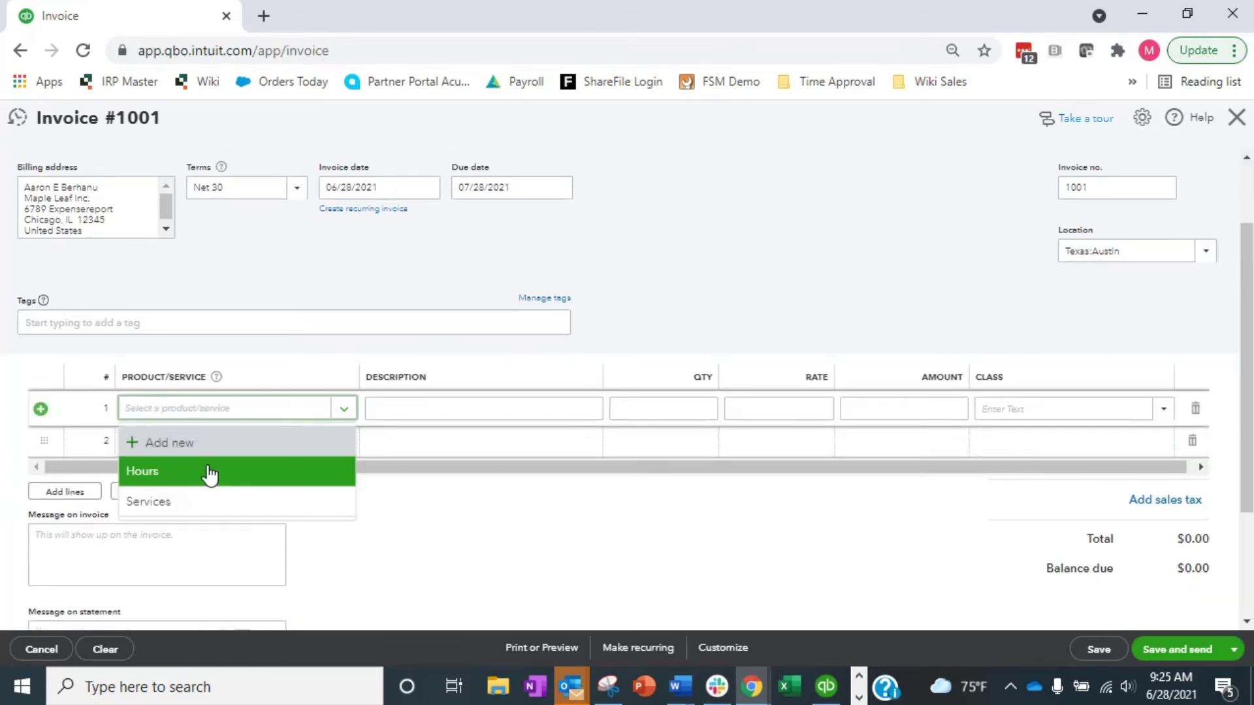
{"action": "left_click", "coordinate": [179, 506]}
{"action": "left_click", "coordinate": [818, 410]}
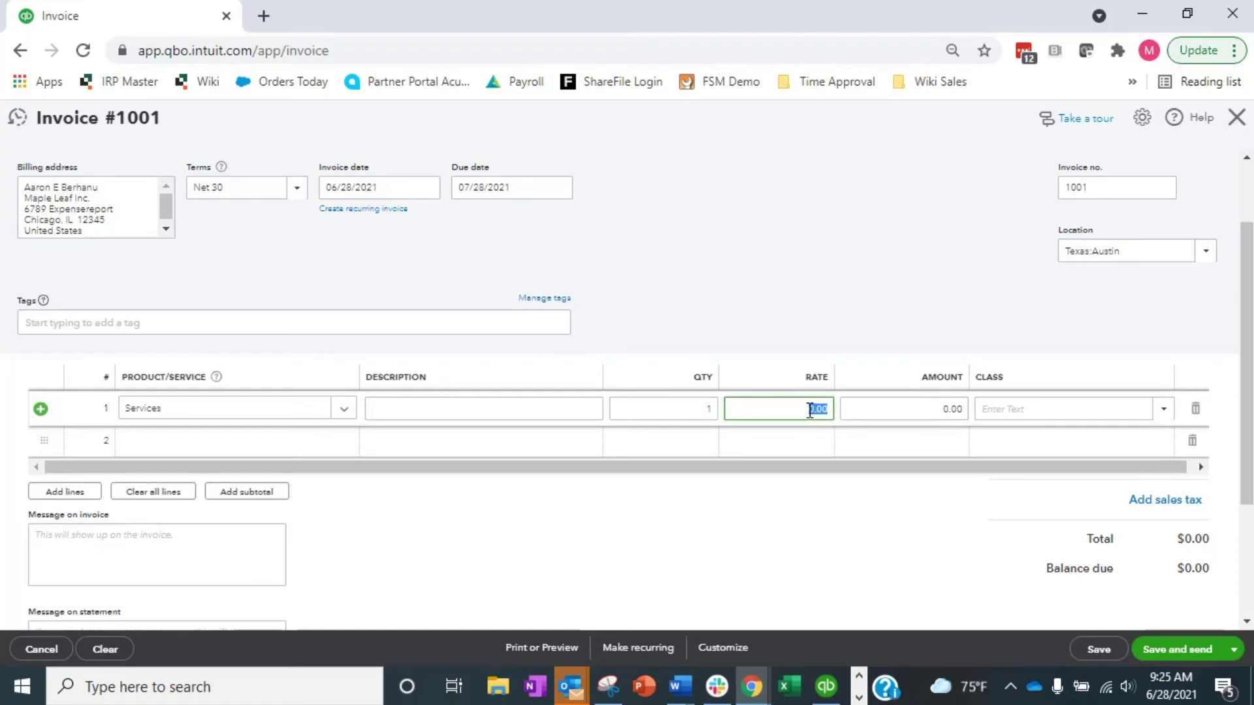
{"action": "type", "text": "9000"}
{"action": "key", "text": "Tab"}
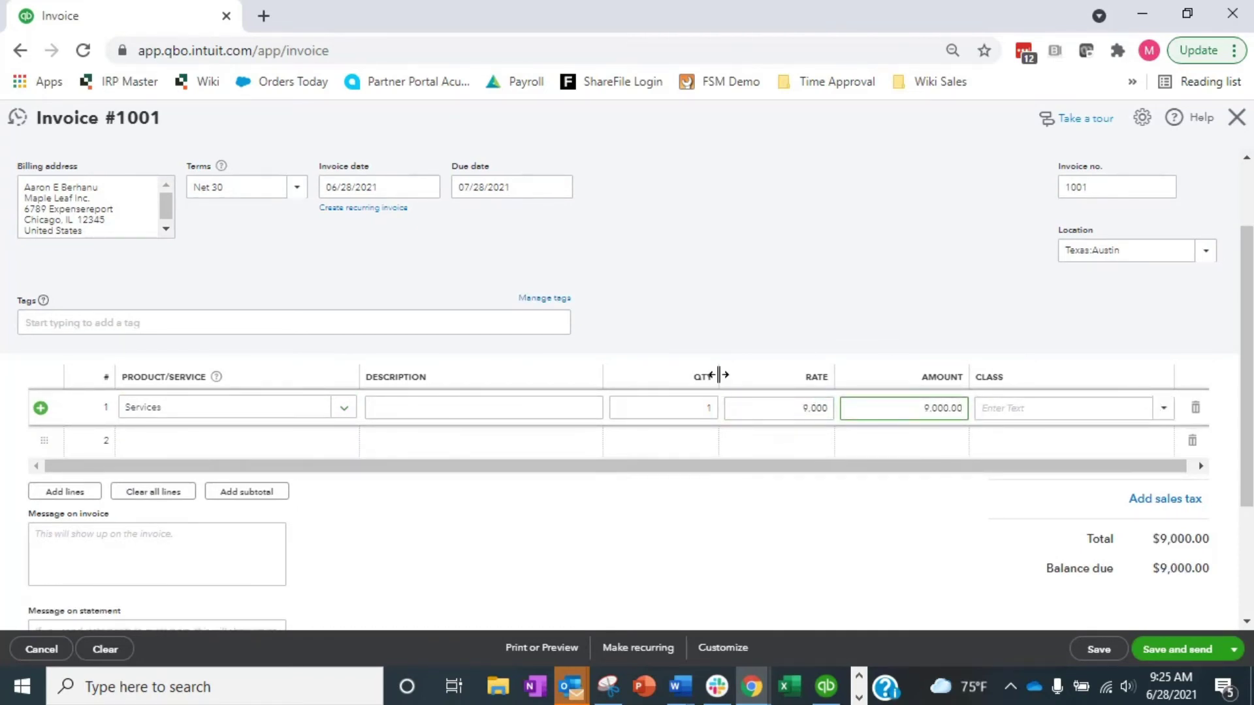
{"action": "left_click", "coordinate": [1099, 649]}
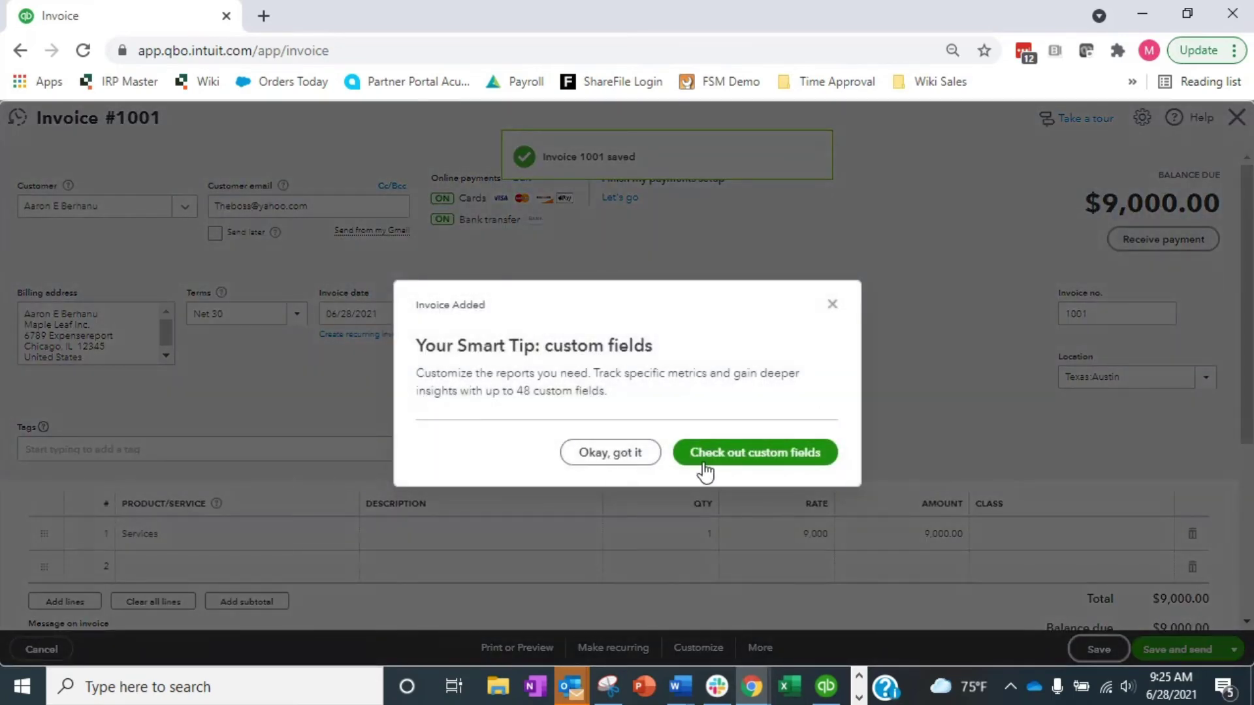
{"action": "left_click", "coordinate": [600, 455]}
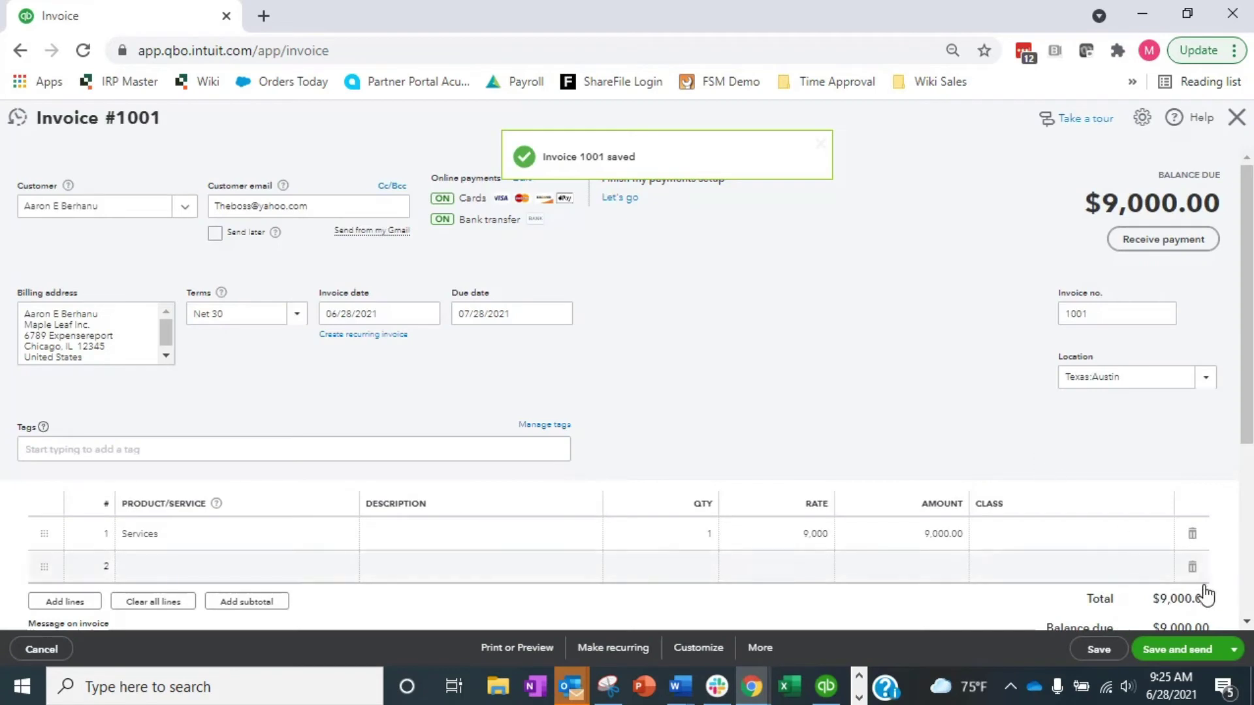
Preview the printed invoice, examine the Austin location's name and contact details in its header, and close the preview
{"action": "left_click", "coordinate": [1235, 651]}
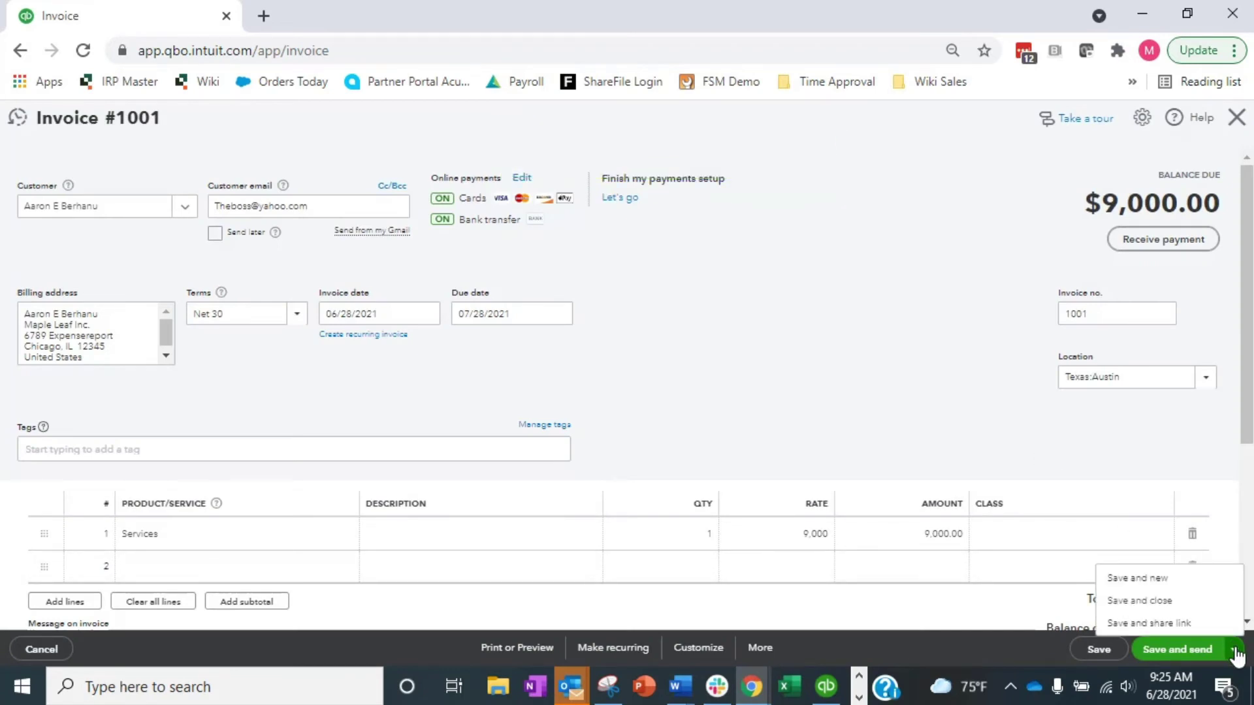
{"action": "left_click", "coordinate": [500, 655]}
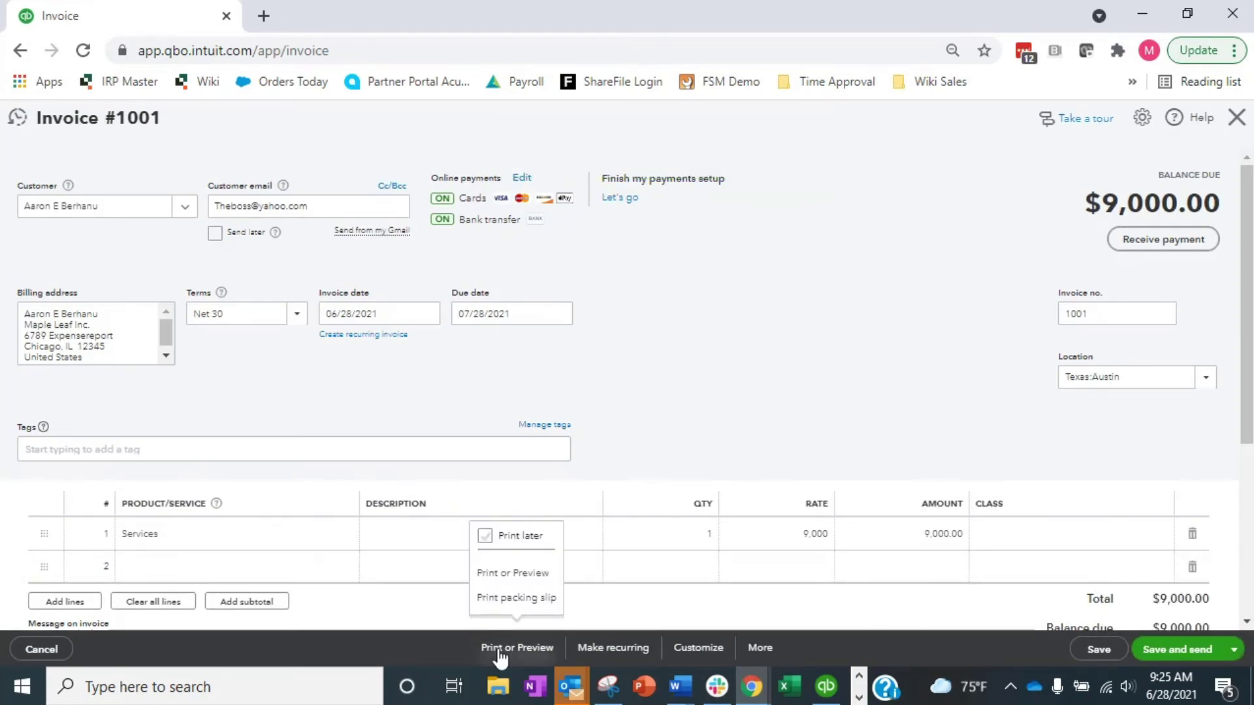
{"action": "left_click", "coordinate": [538, 580]}
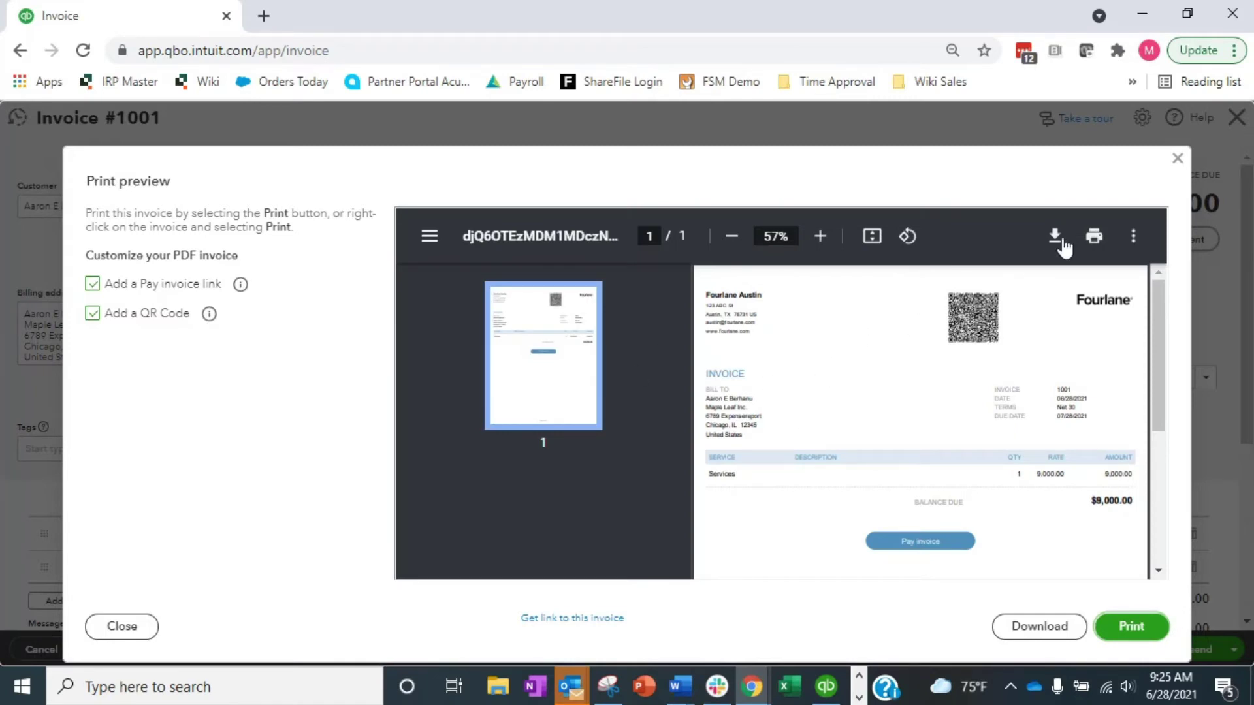
{"action": "left_click", "coordinate": [820, 236]}
{"action": "left_click", "coordinate": [820, 236]}
{"action": "left_click", "coordinate": [820, 236]}
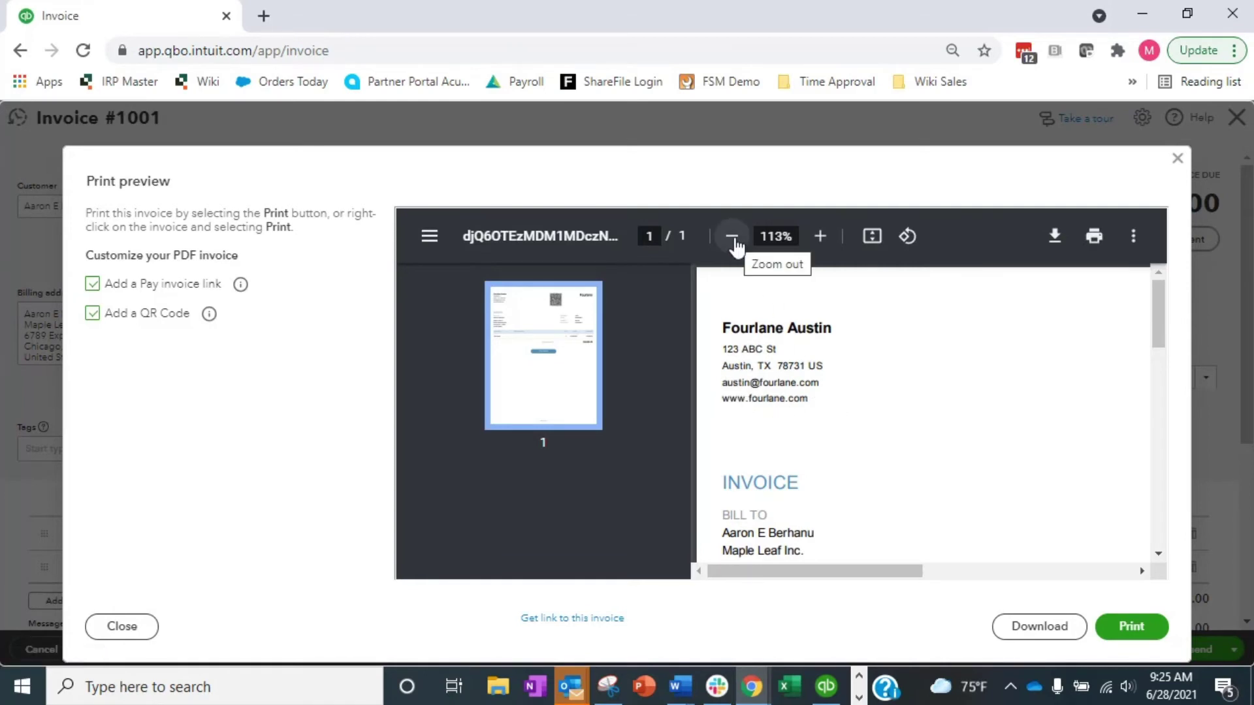
{"action": "left_click", "coordinate": [735, 243]}
{"action": "left_click", "coordinate": [735, 243]}
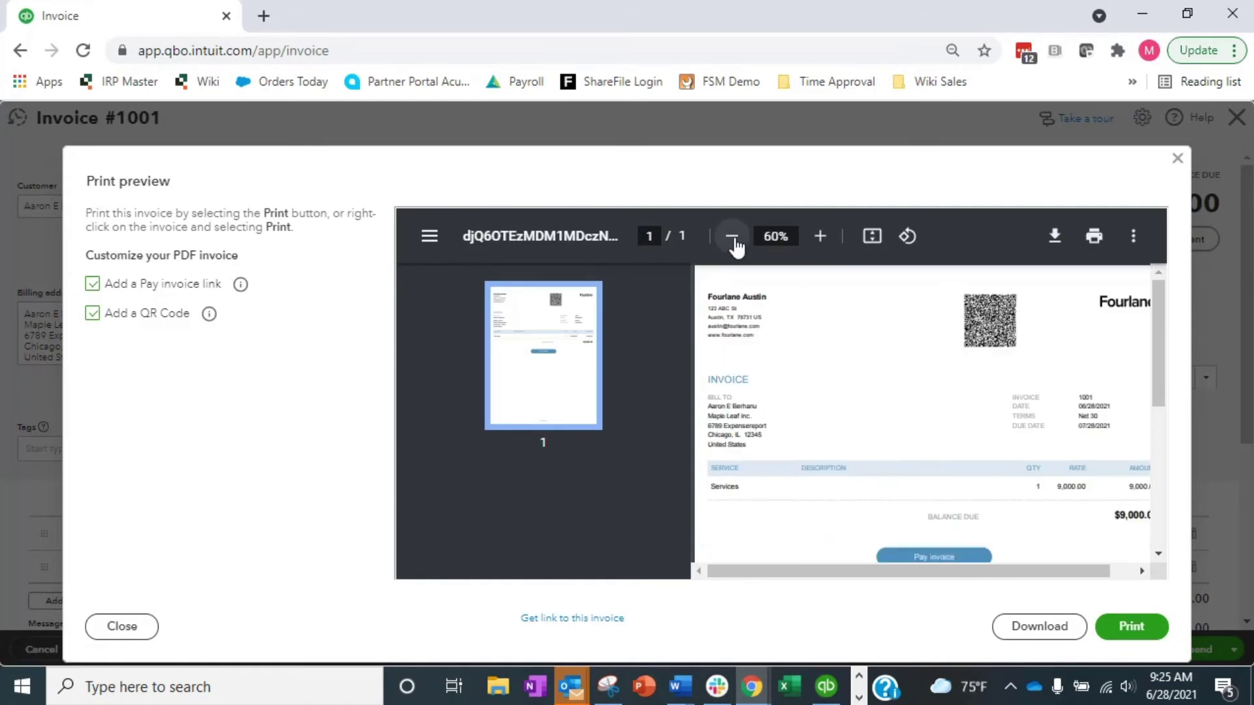
{"action": "left_click", "coordinate": [733, 239]}
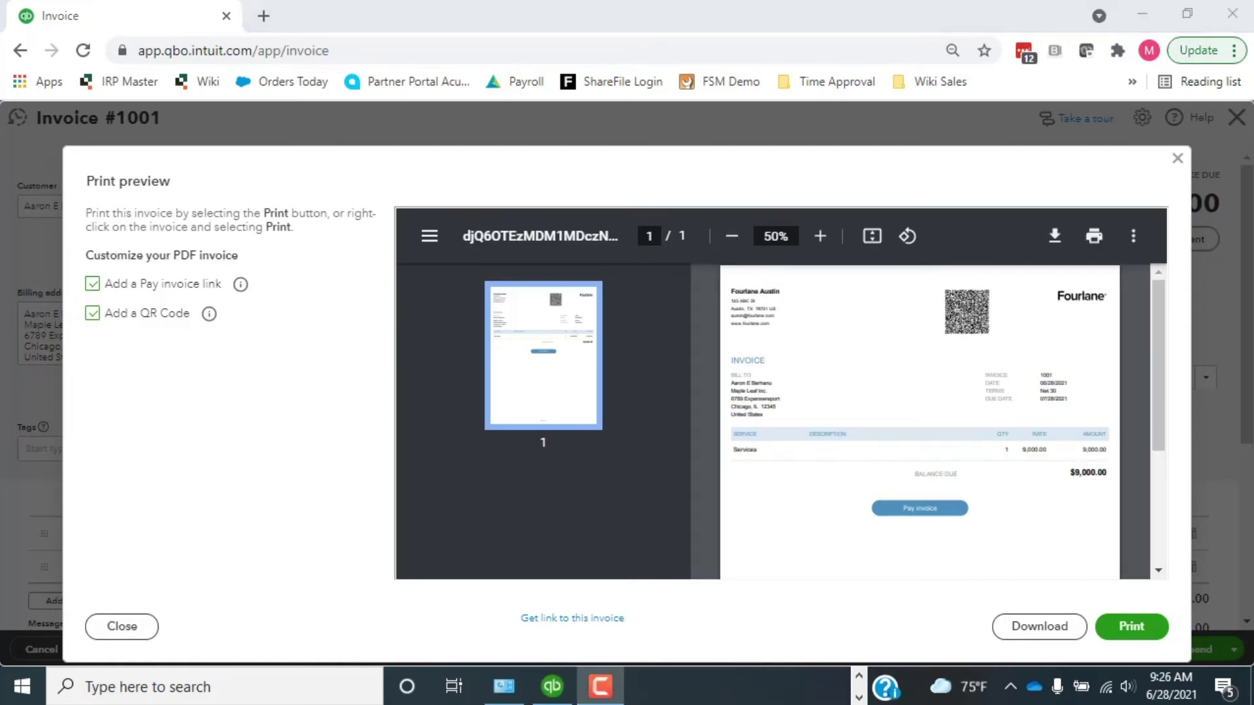
{"action": "left_click", "coordinate": [1178, 159]}
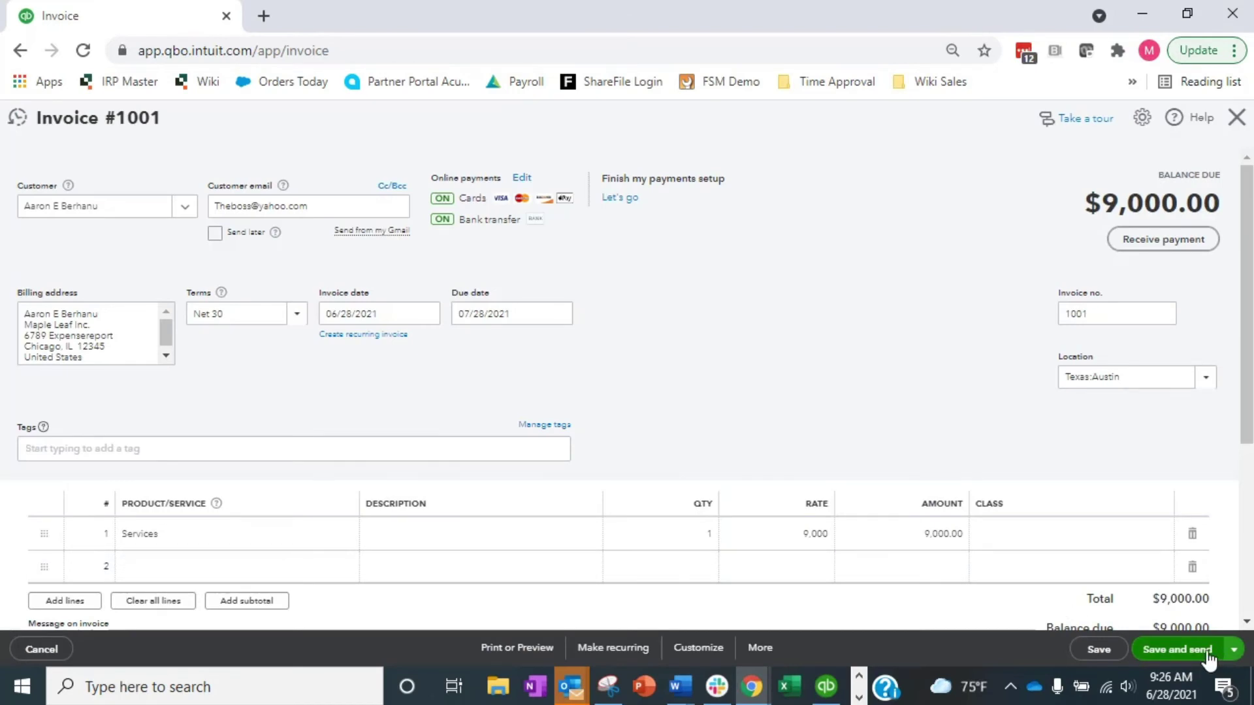
Save invoice 1001 and open its email for sending to the customer
{"action": "left_click", "coordinate": [1234, 650]}
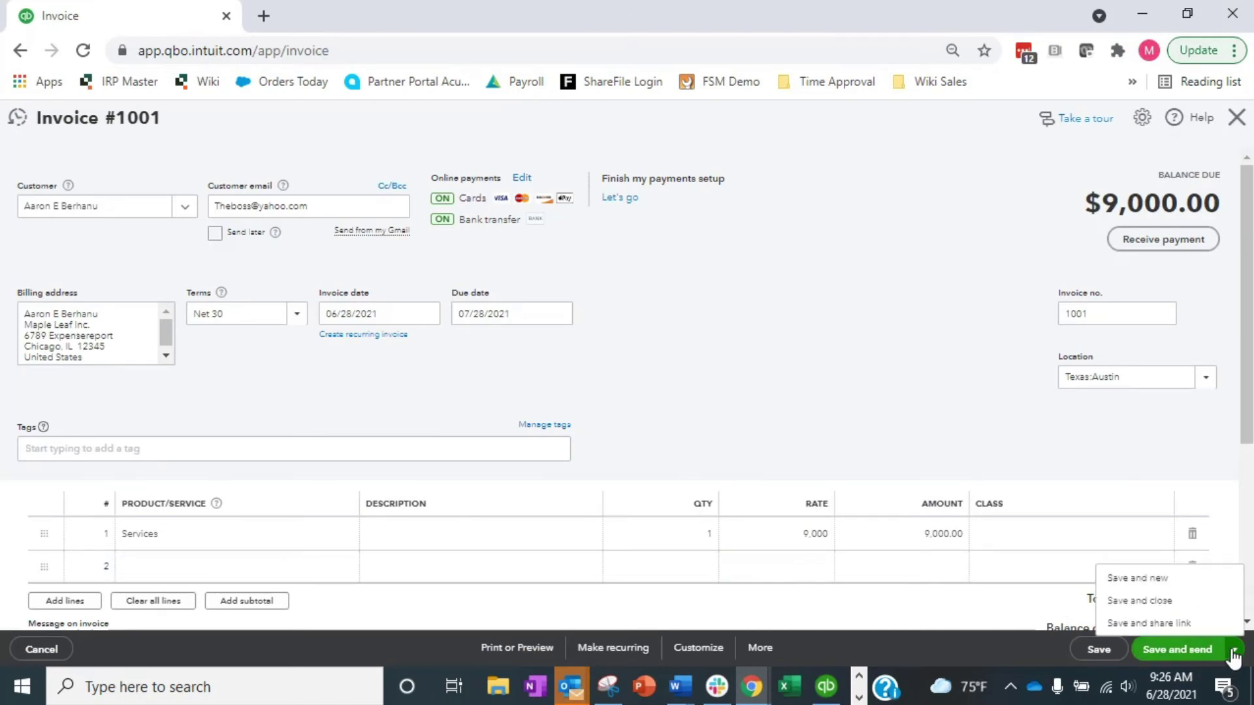
{"action": "left_click", "coordinate": [1179, 650]}
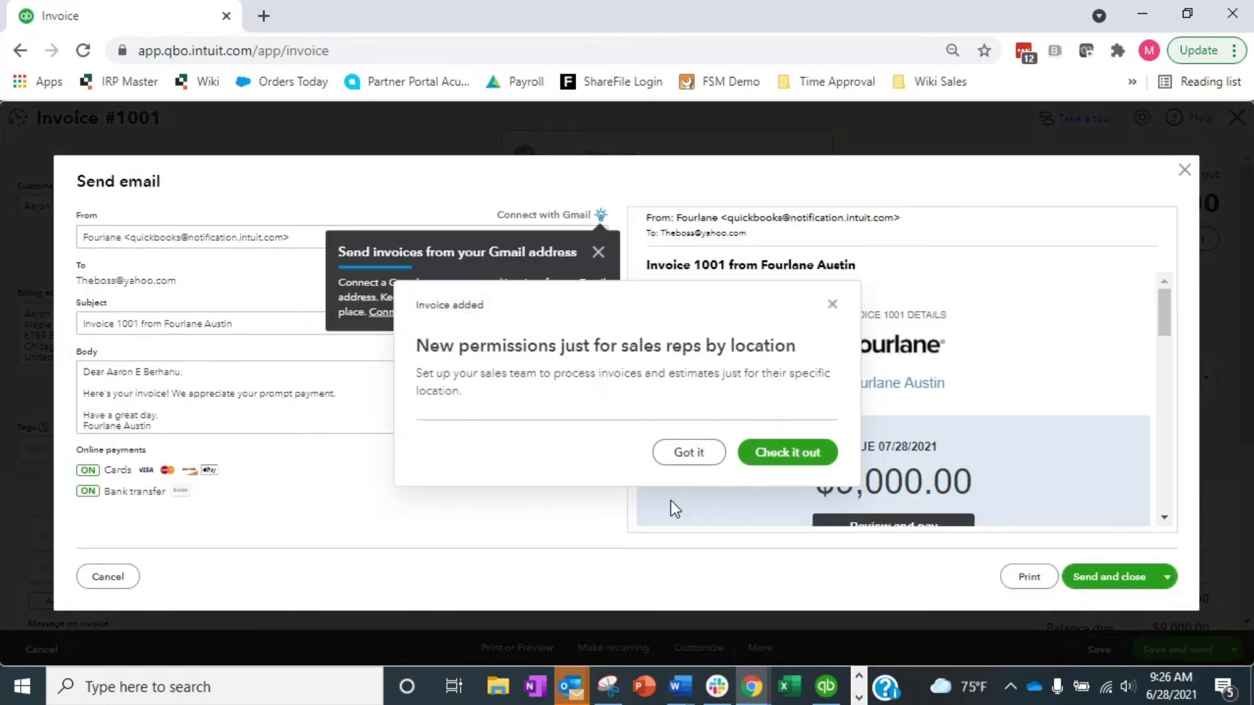
Look at the user management page for location-based sales rep permissions and dismiss the tips covering it
{"action": "left_click", "coordinate": [744, 454]}
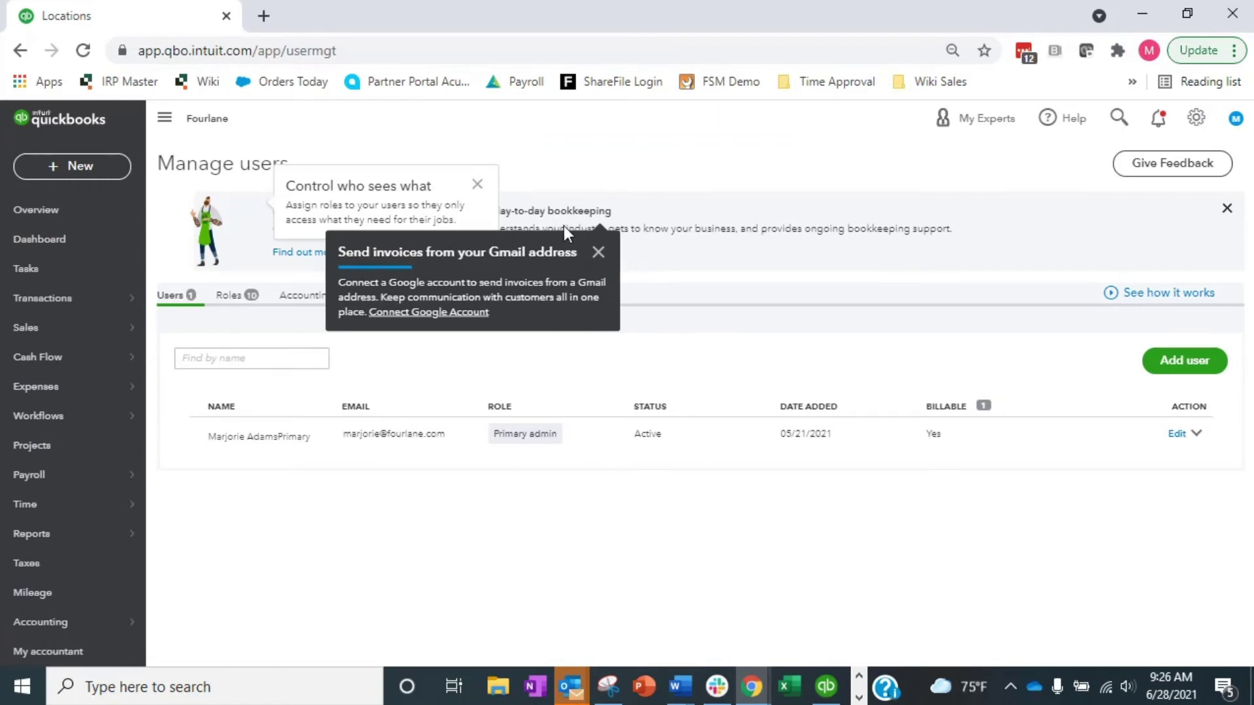
{"action": "left_click", "coordinate": [598, 252]}
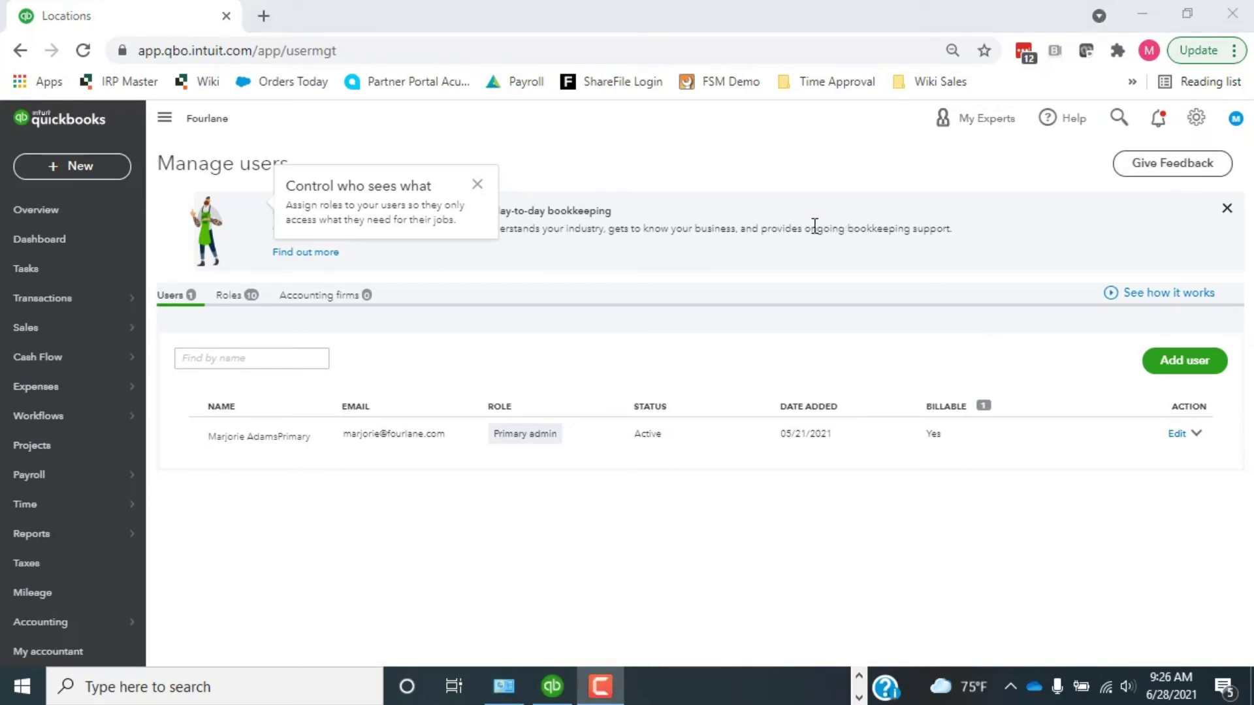
{"action": "left_click", "coordinate": [484, 189]}
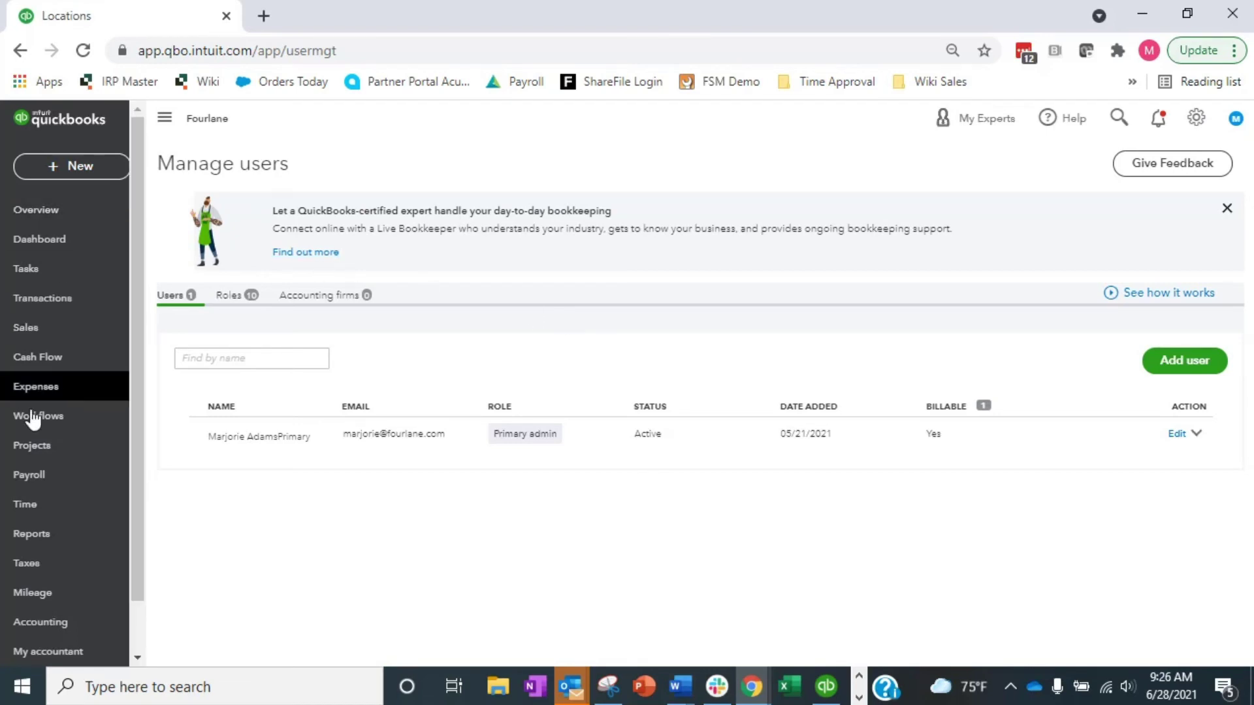
Start another invoice and choose the CustomersRus LLC contact as its customer
{"action": "mouse_move", "coordinate": [26, 327]}
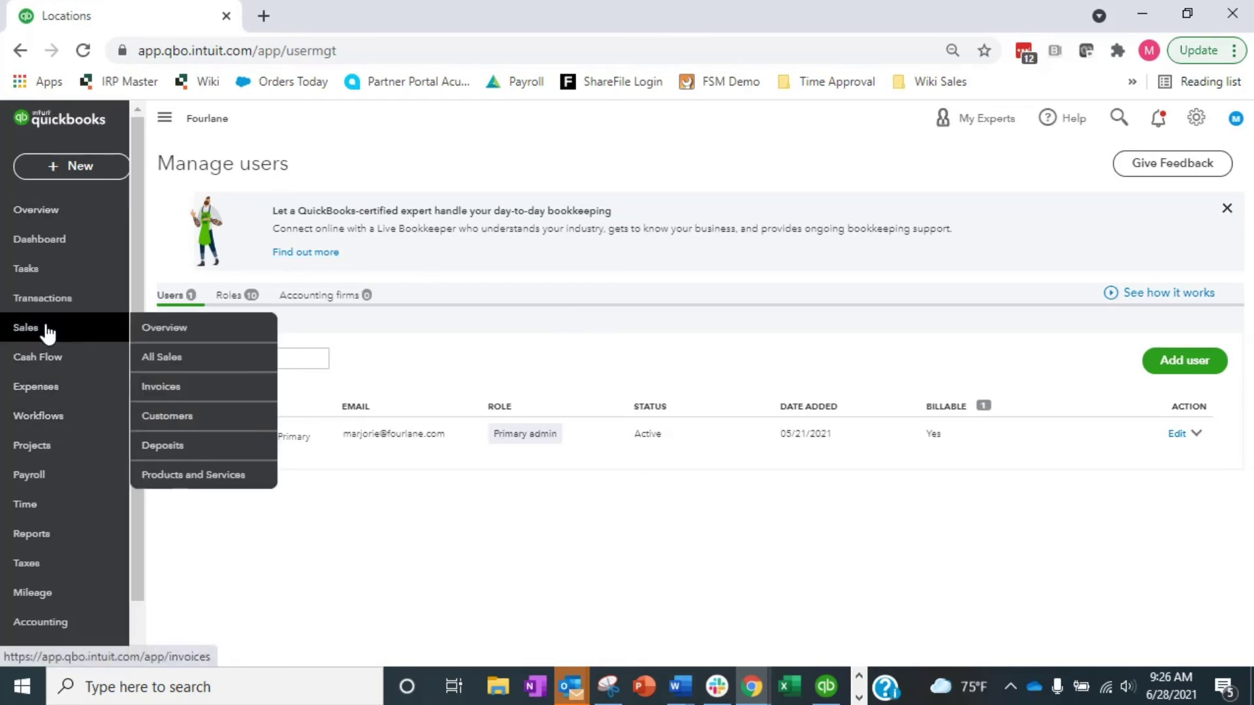
{"action": "left_click", "coordinate": [195, 388]}
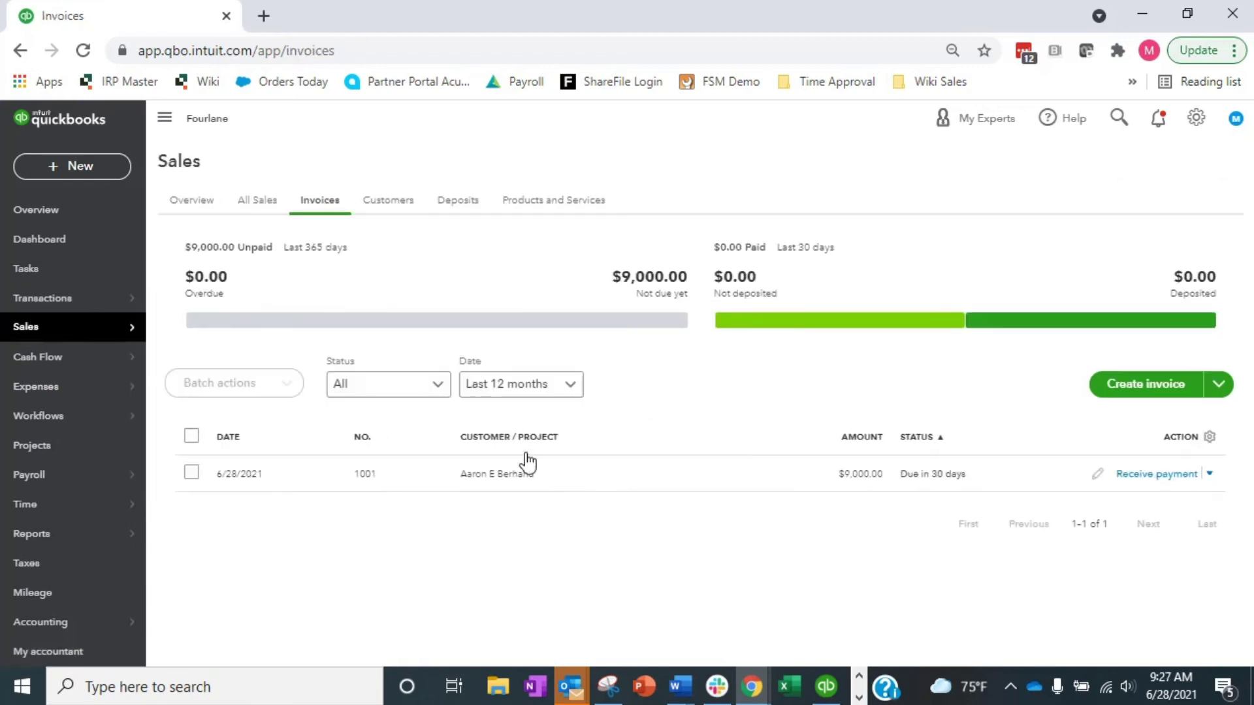
{"action": "left_click", "coordinate": [1167, 387]}
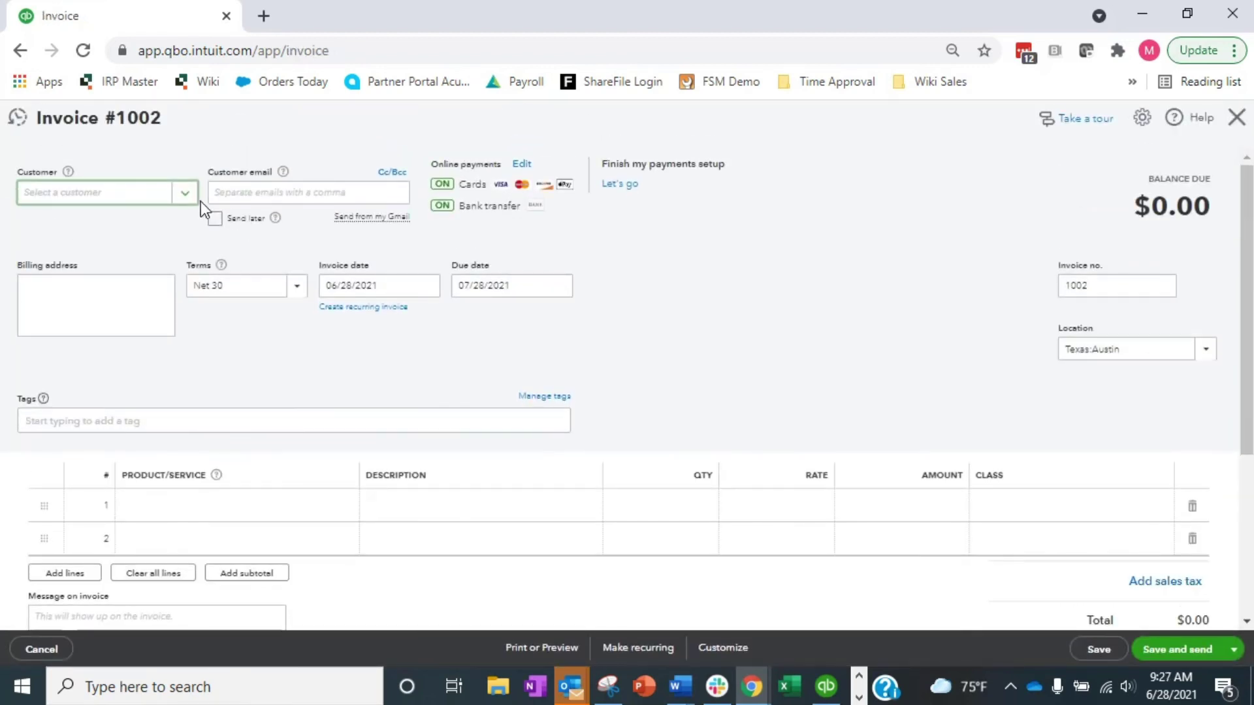
{"action": "left_click", "coordinate": [185, 193]}
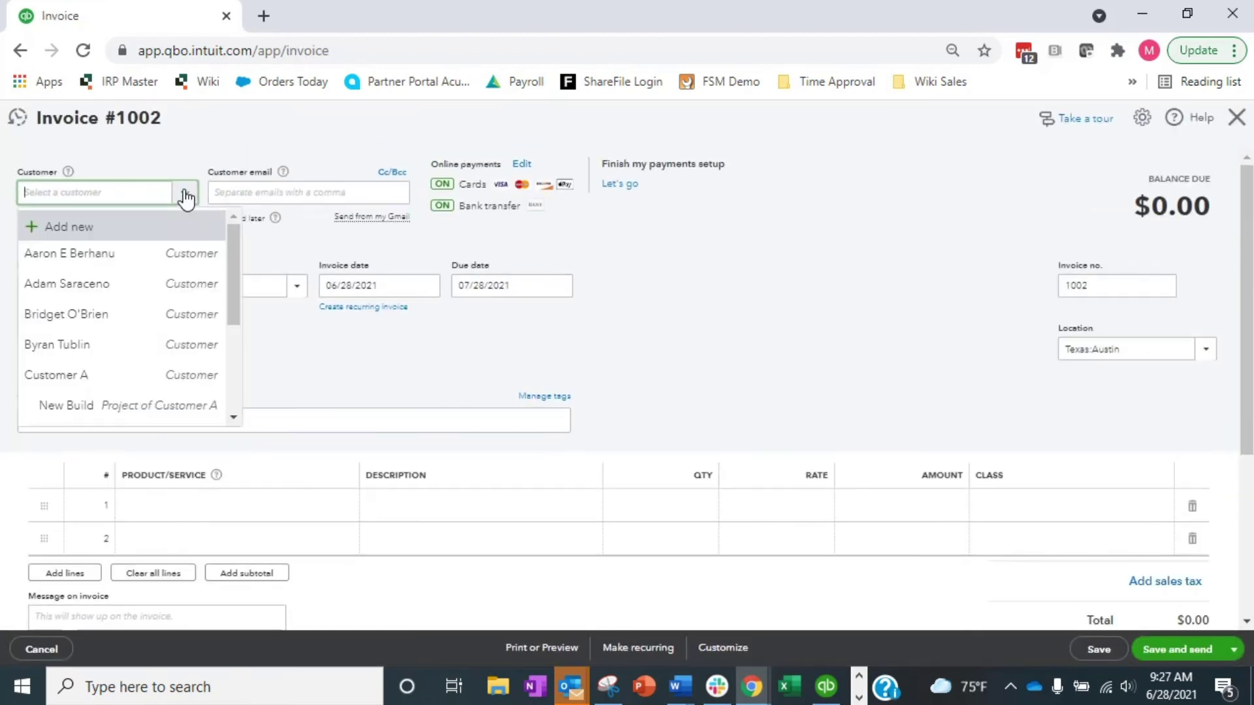
{"action": "left_click", "coordinate": [29, 314]}
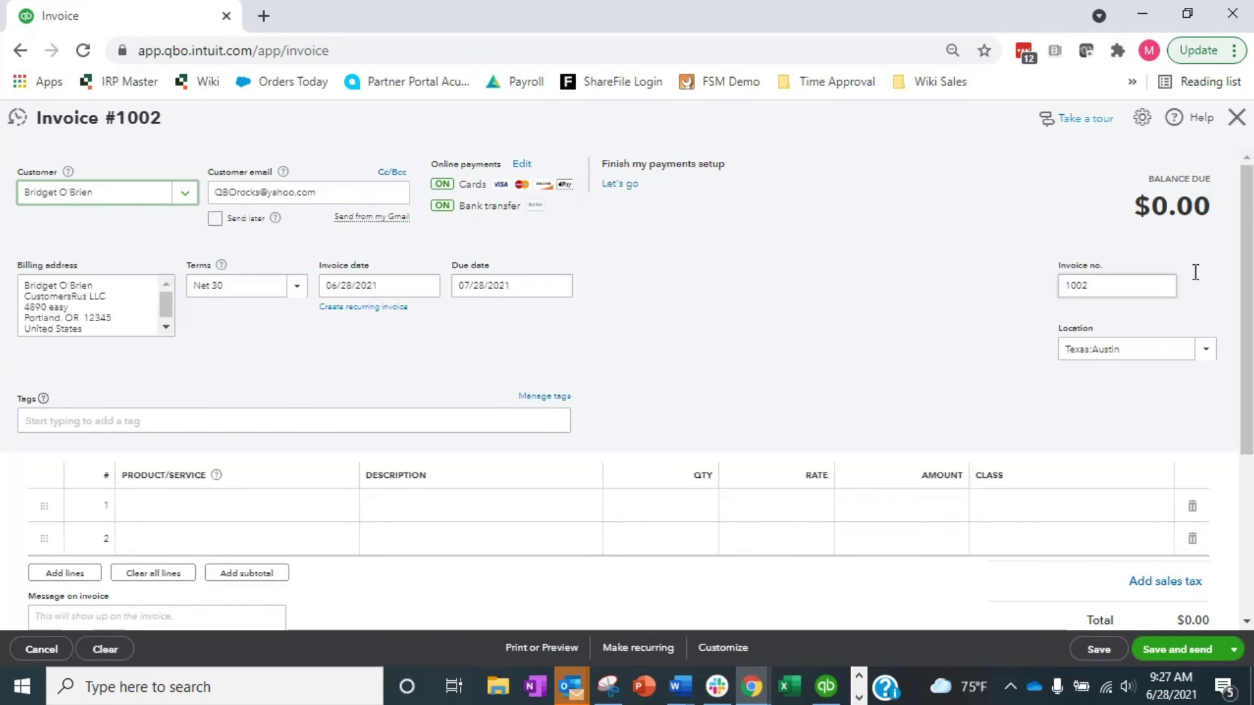
Assign the New York:Manhattan location to the invoice and add a Services line with a rate of 5,000
{"action": "left_click", "coordinate": [1206, 349]}
{"action": "left_click", "coordinate": [1086, 428]}
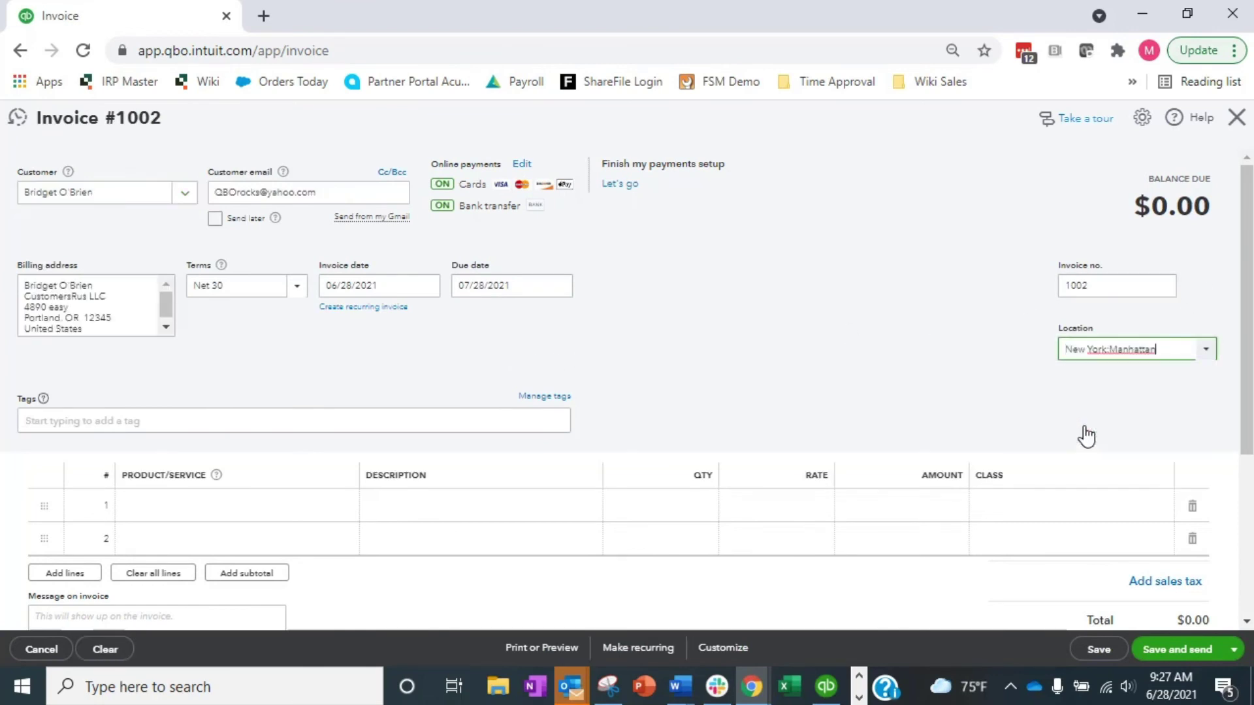
{"action": "scroll", "coordinate": [693, 366], "scroll_direction": "down", "scroll_amount": 3}
{"action": "left_click", "coordinate": [706, 360]}
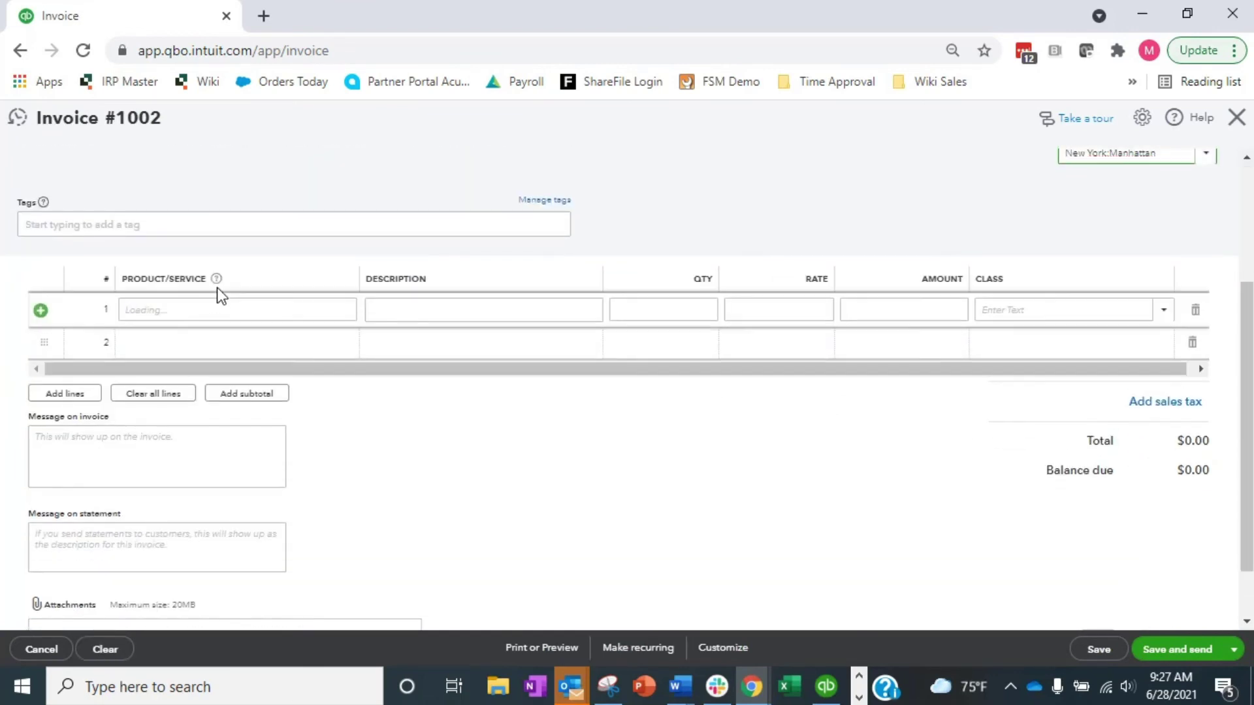
{"action": "left_click", "coordinate": [346, 312]}
{"action": "left_click", "coordinate": [256, 402]}
{"action": "left_click_drag", "start_coordinate": [806, 311], "coordinate": [833, 309]}
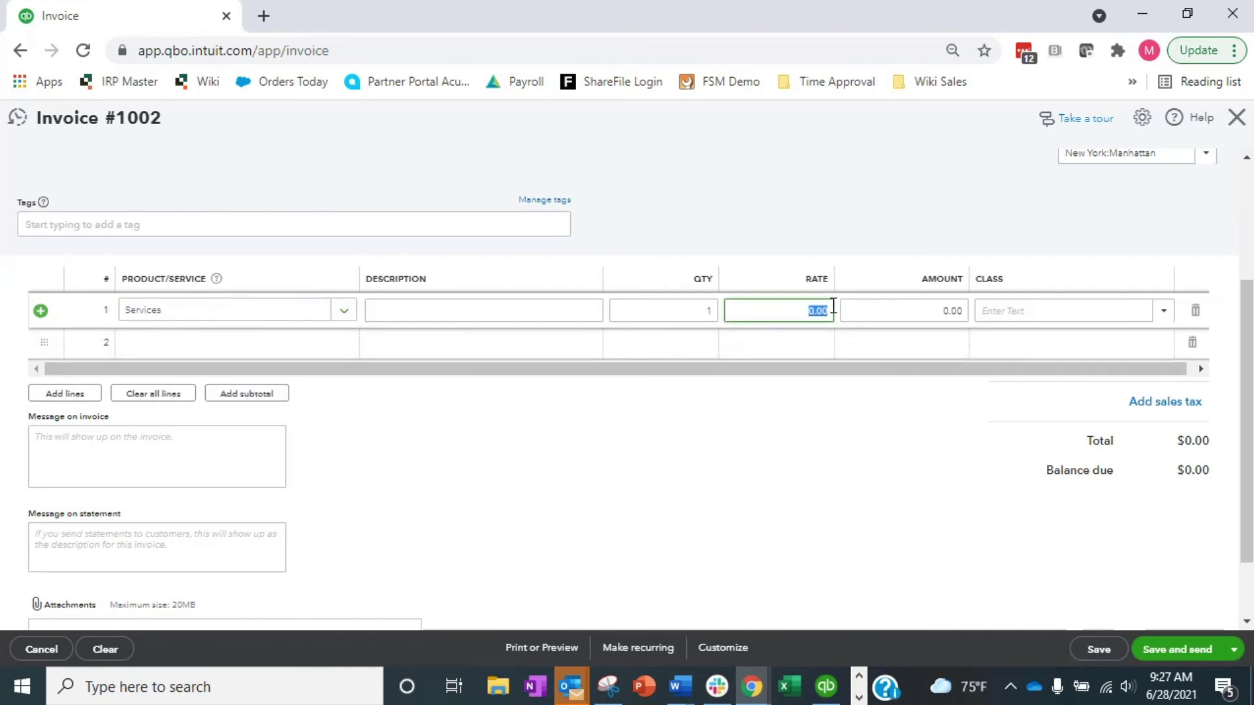
{"action": "type", "text": "50"}
{"action": "key", "text": "Tab"}
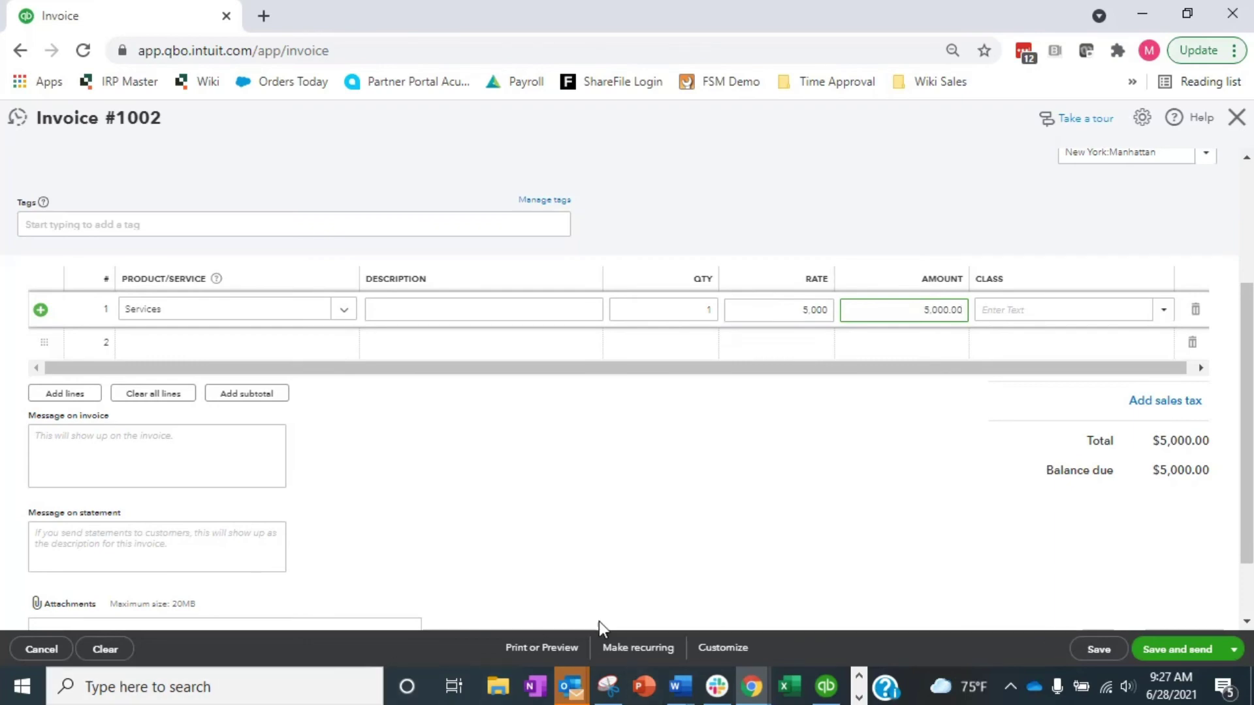
Save invoice 1002, dismiss the custom workflows promotion and close the invoice
{"action": "left_click", "coordinate": [1098, 649]}
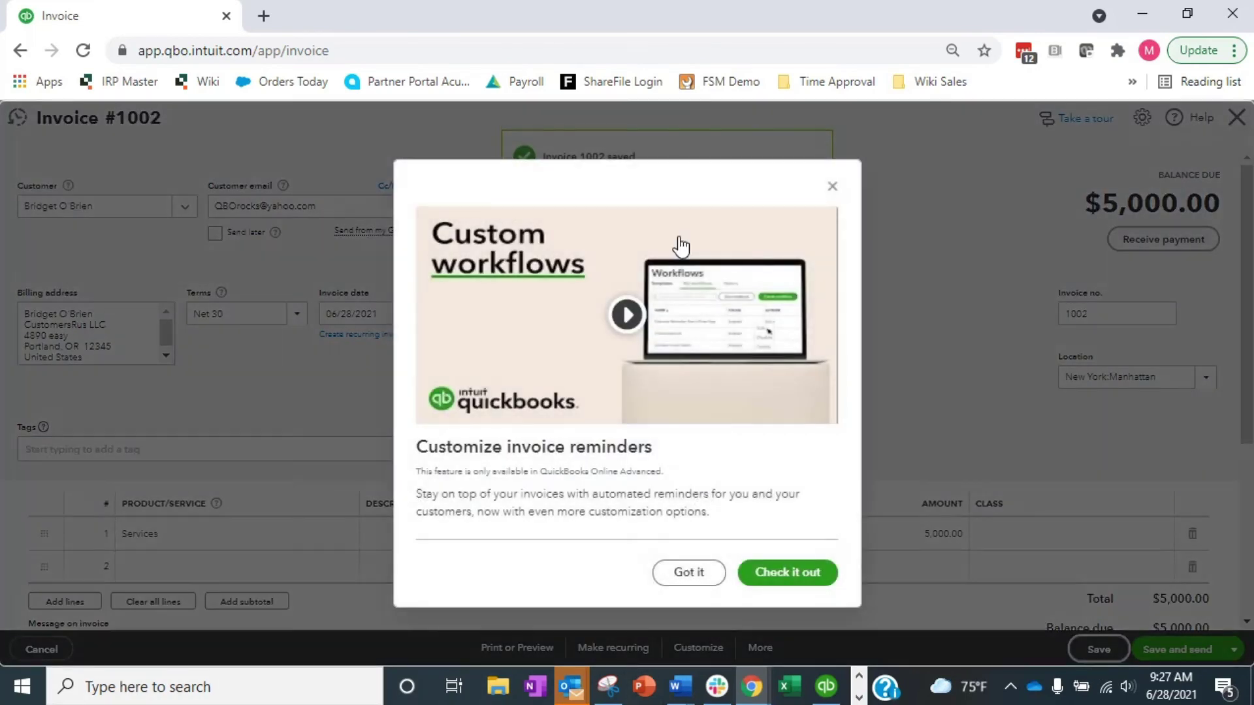
{"action": "left_click", "coordinate": [832, 186]}
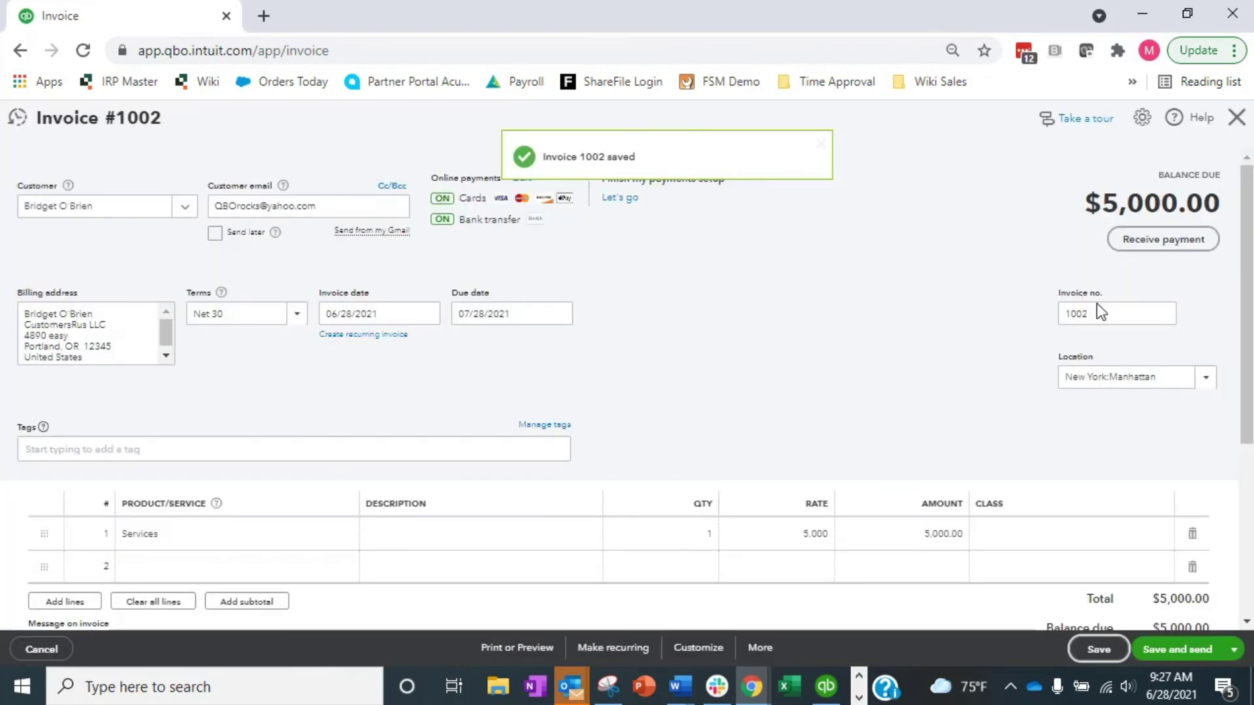
{"action": "left_click", "coordinate": [1237, 118]}
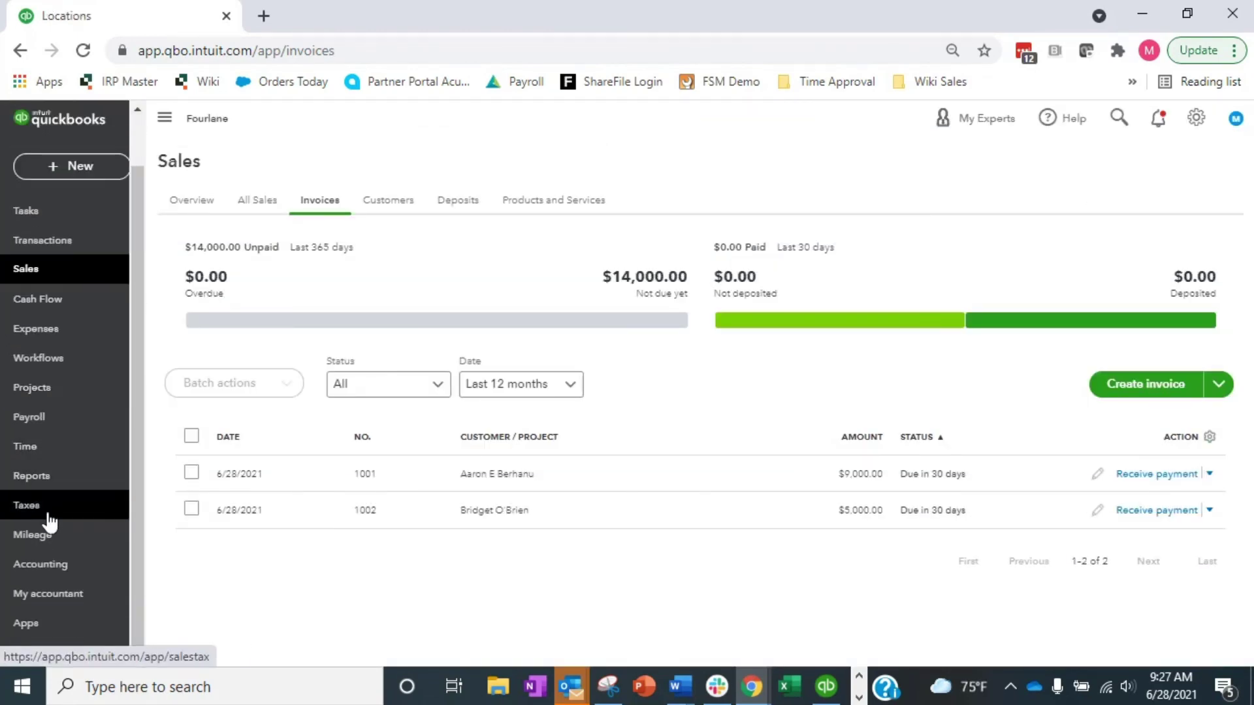
Open the Profit and Loss report from the favorite standard reports
{"action": "left_click", "coordinate": [50, 483]}
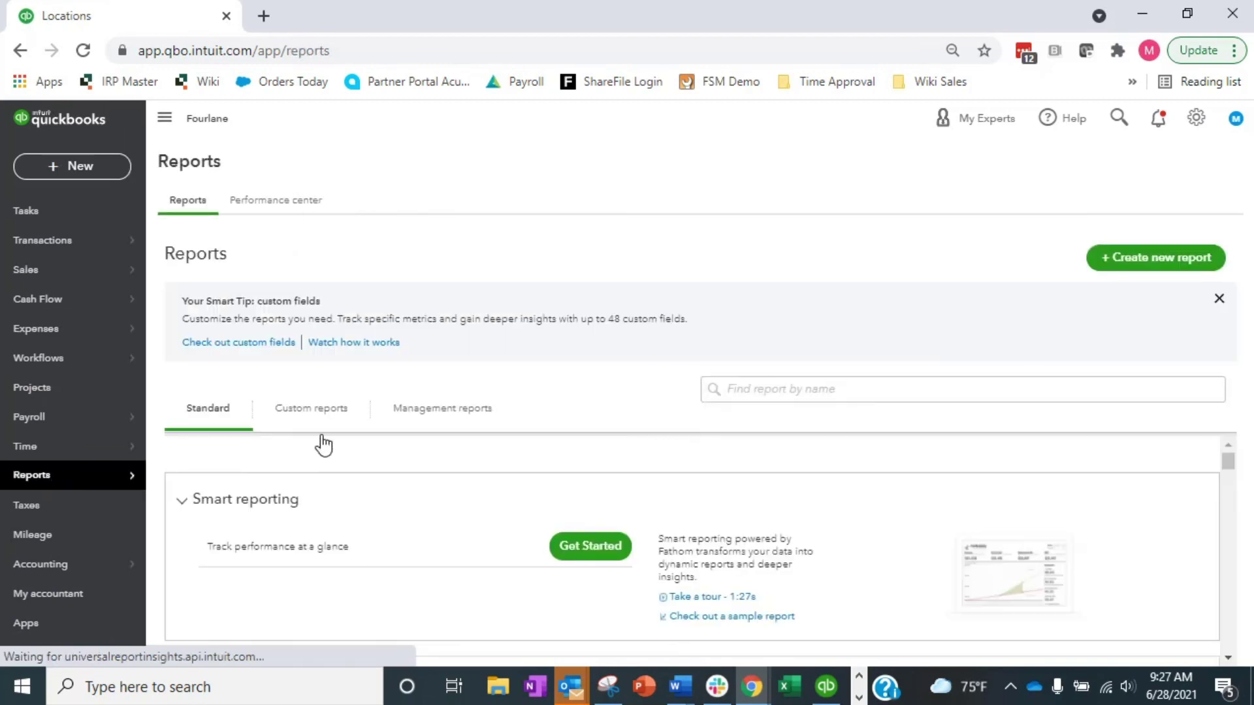
{"action": "scroll", "coordinate": [414, 548], "scroll_direction": "down", "scroll_amount": 5}
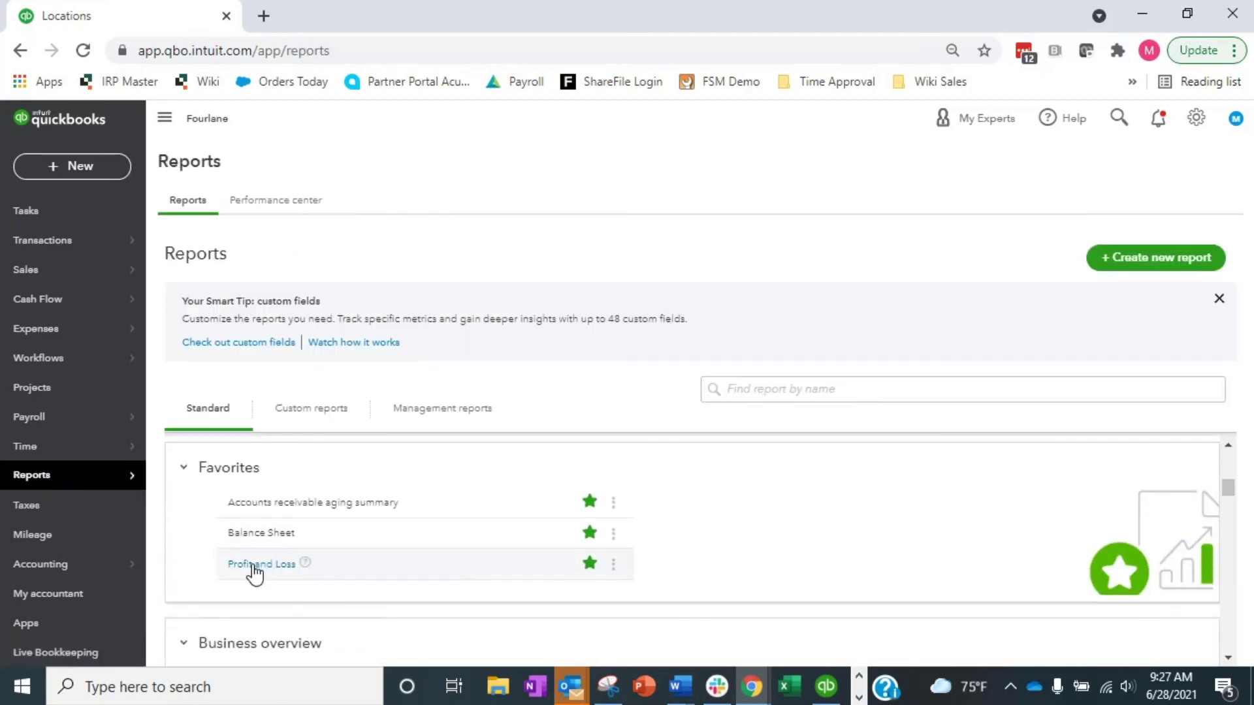
{"action": "left_click", "coordinate": [253, 566]}
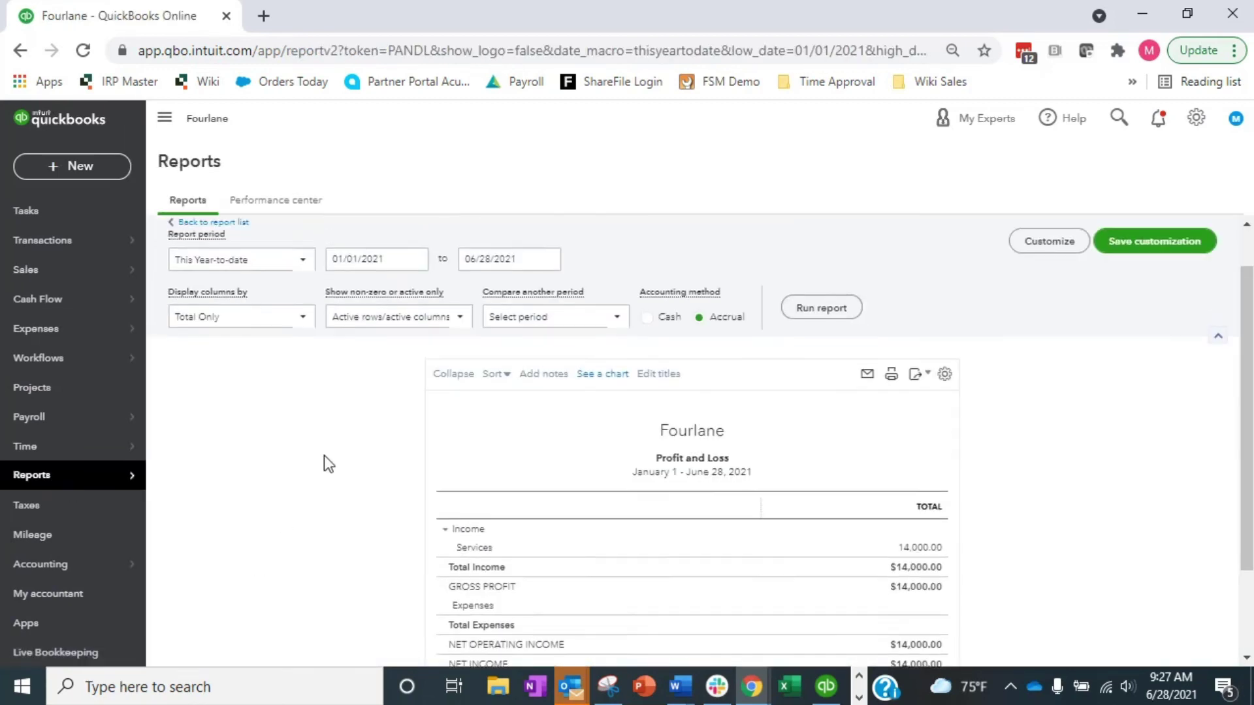
Display the Profit and Loss report's columns by Locations and rerun the report
{"action": "left_click", "coordinate": [303, 370]}
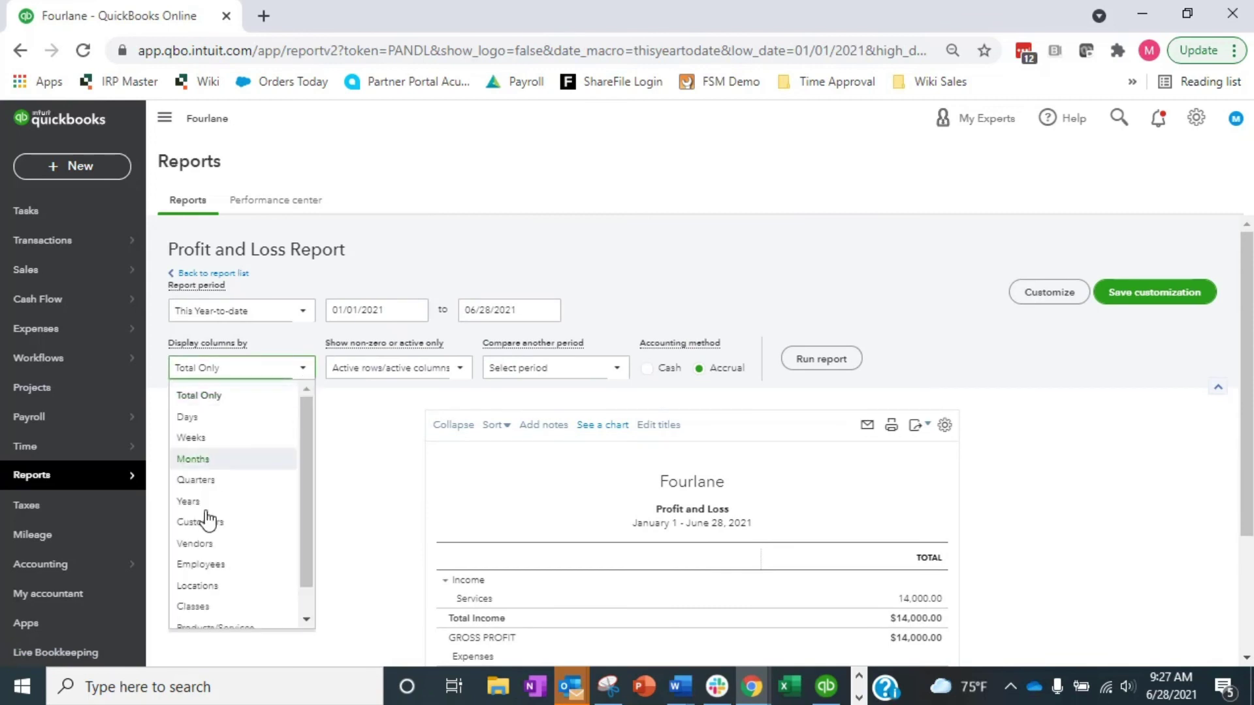
{"action": "left_click", "coordinate": [210, 586]}
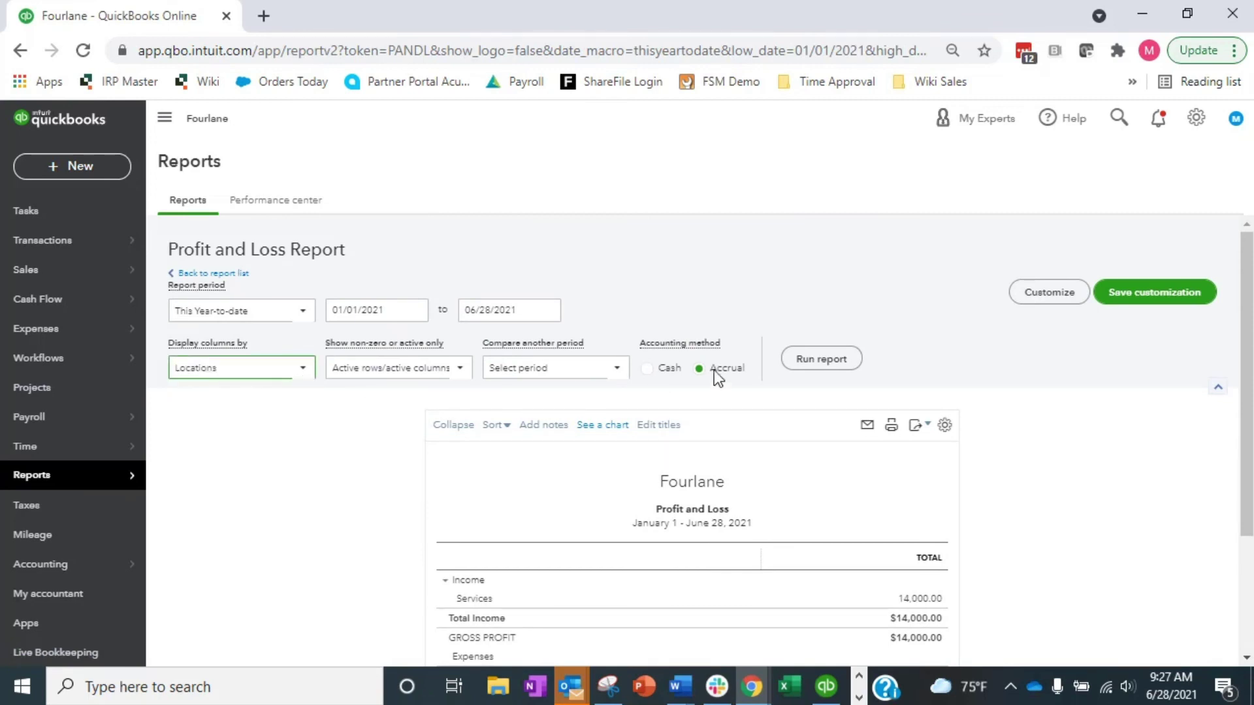
{"action": "left_click", "coordinate": [816, 361]}
{"action": "scroll", "coordinate": [1009, 428], "scroll_direction": "down", "scroll_amount": 2}
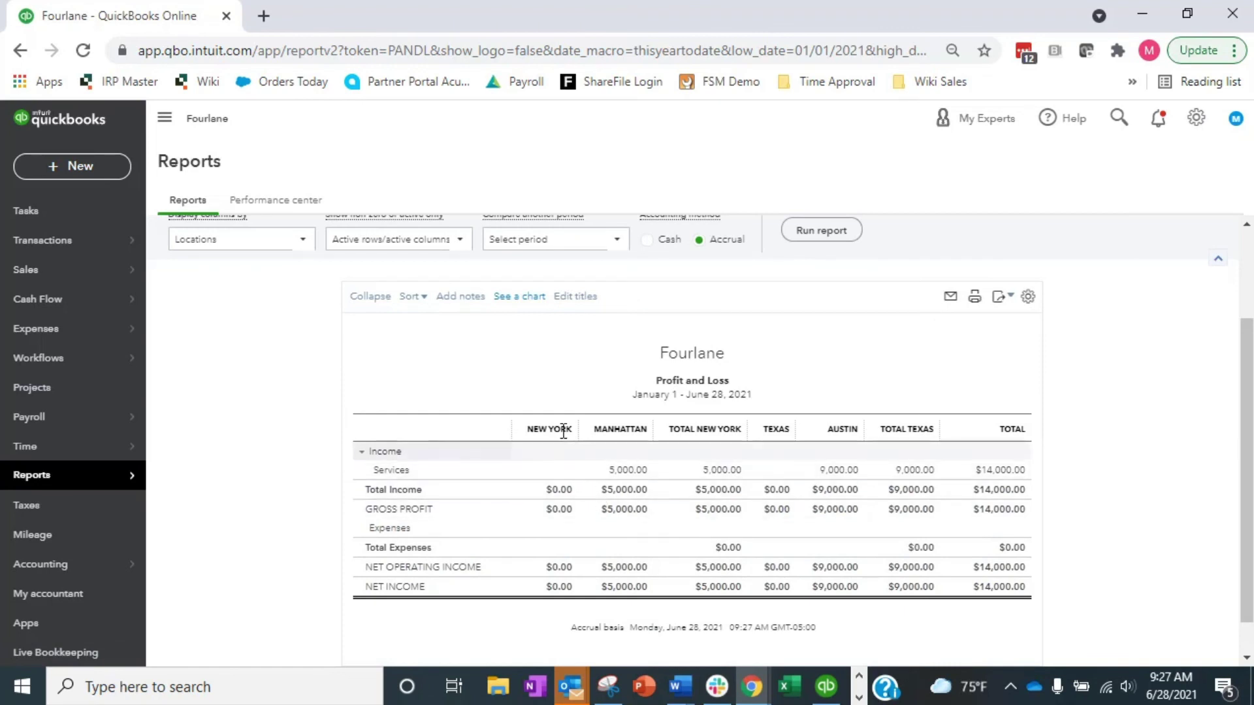